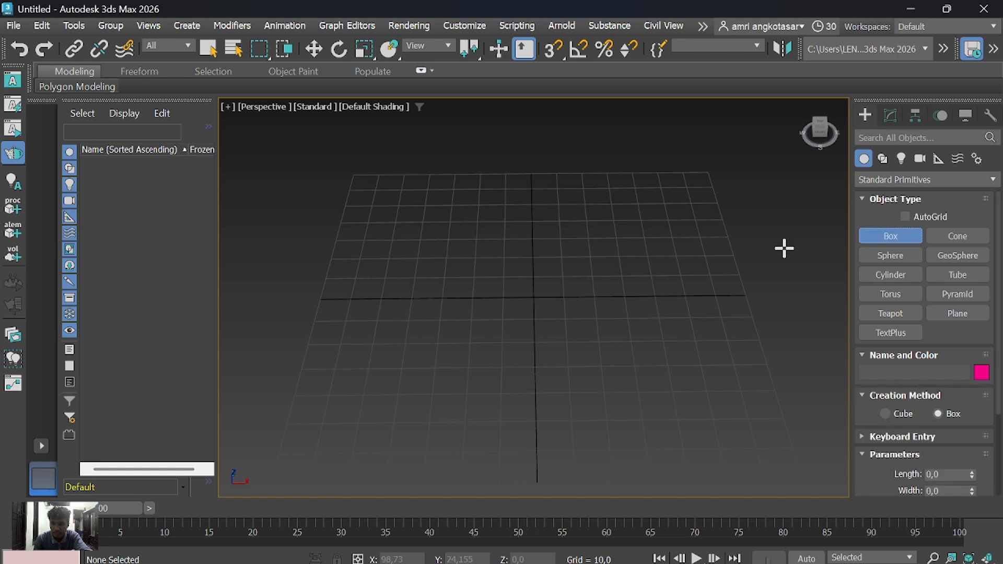
Create a flat base box about 135 by 120 units centred on the grid
left_click(375, 187)
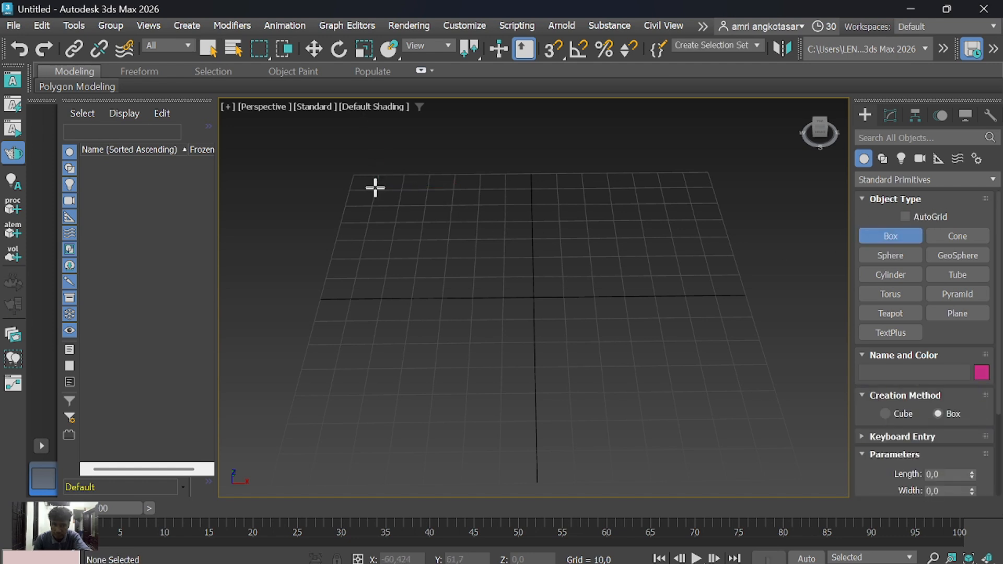
left_click_drag(379, 176, 763, 463)
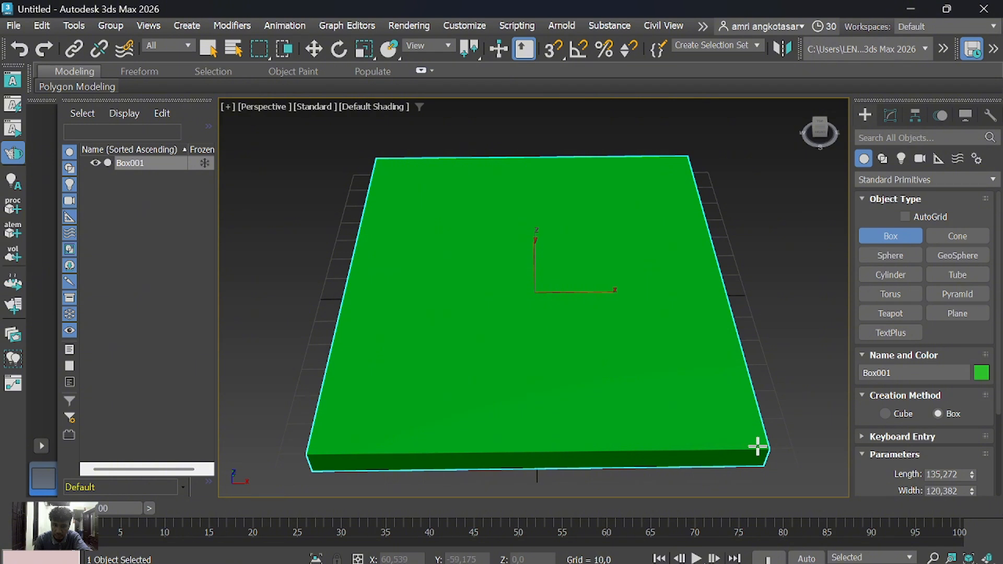
right_click(757, 447)
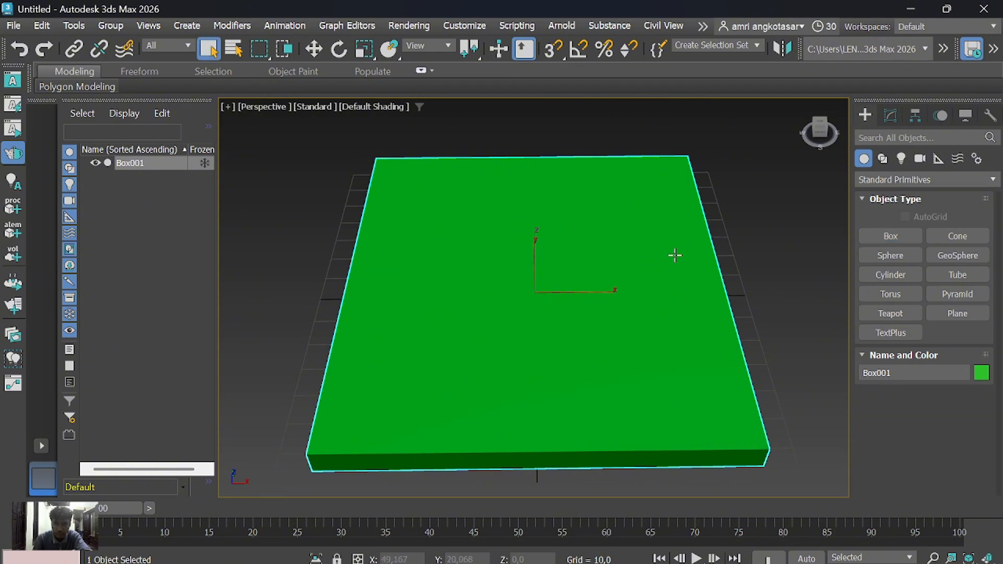
scroll(484, 208, "down", 6)
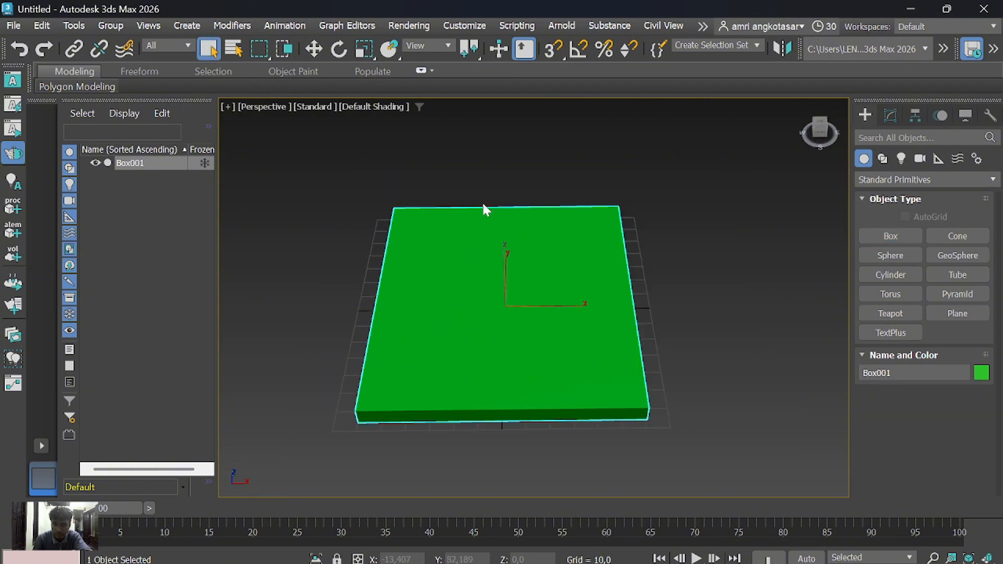
scroll(490, 217, "up", 3)
Create a tall box about 87 by 84 units on the base's upper face using AutoGrid
left_click(891, 236)
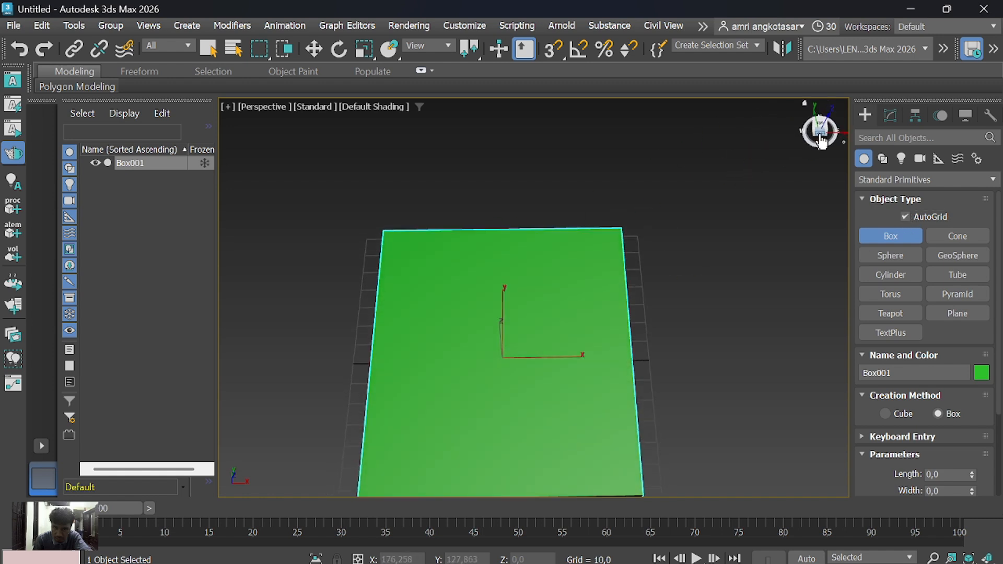
left_click_drag(421, 232, 595, 388)
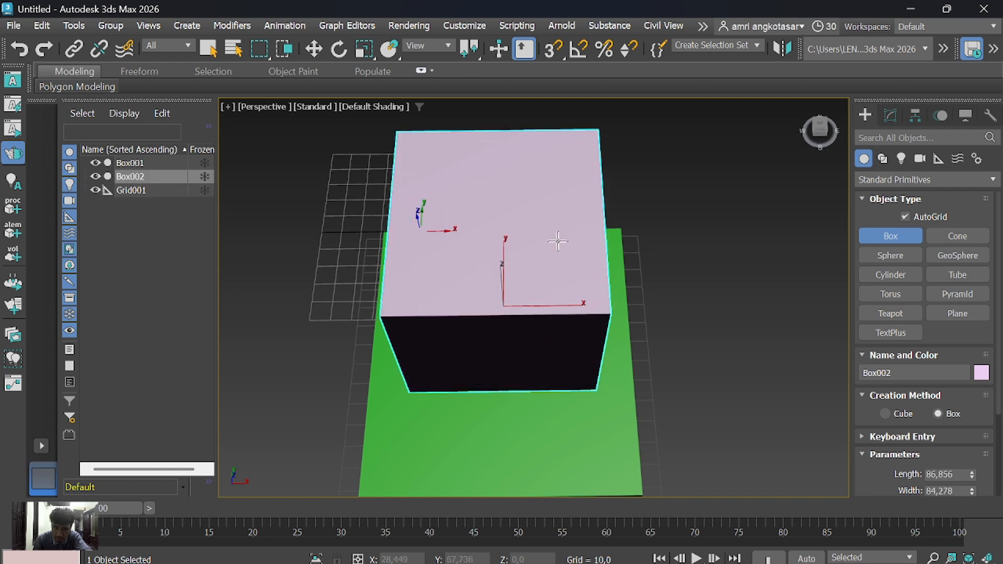
left_click(562, 271)
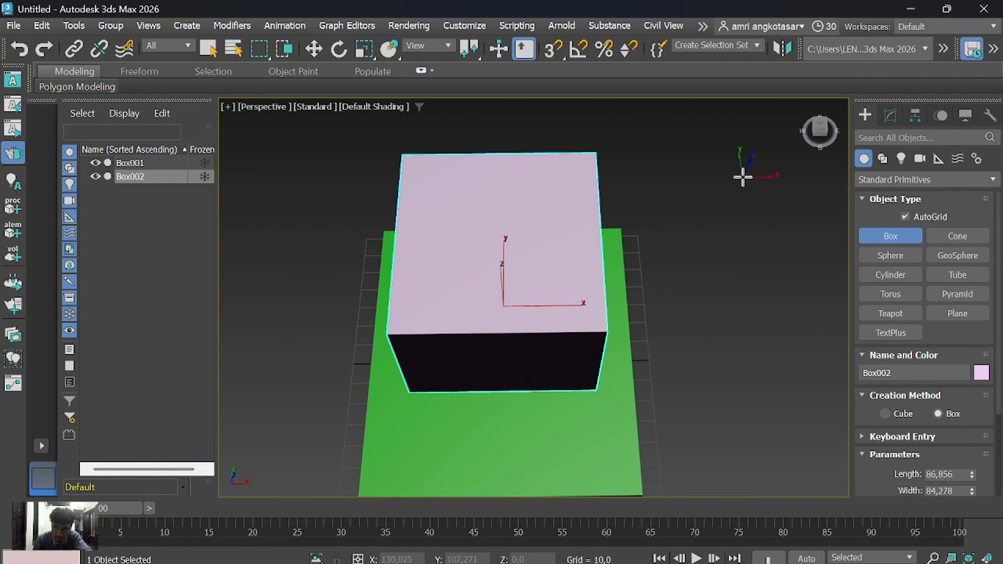
right_click(743, 178)
left_click(821, 142)
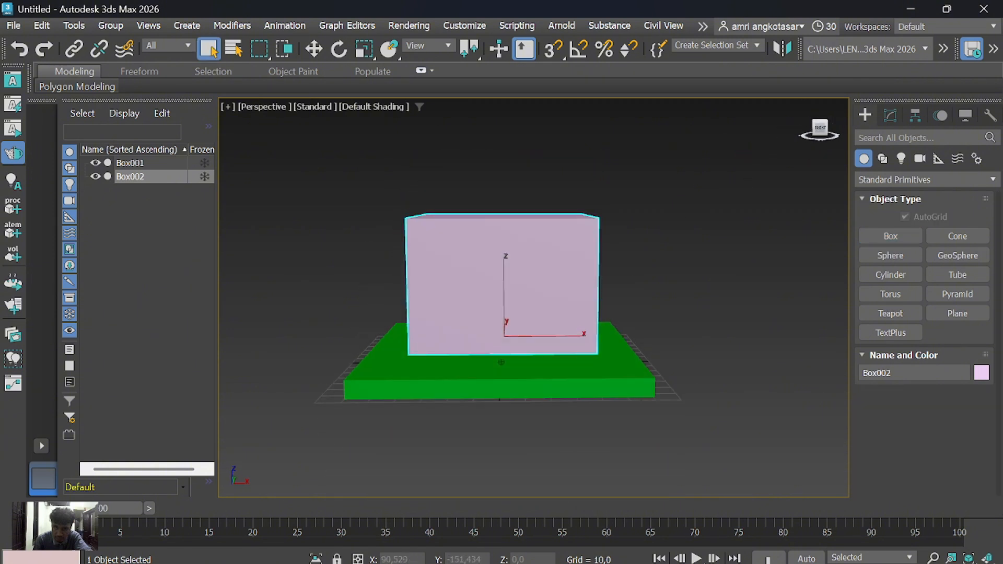
left_click(889, 275)
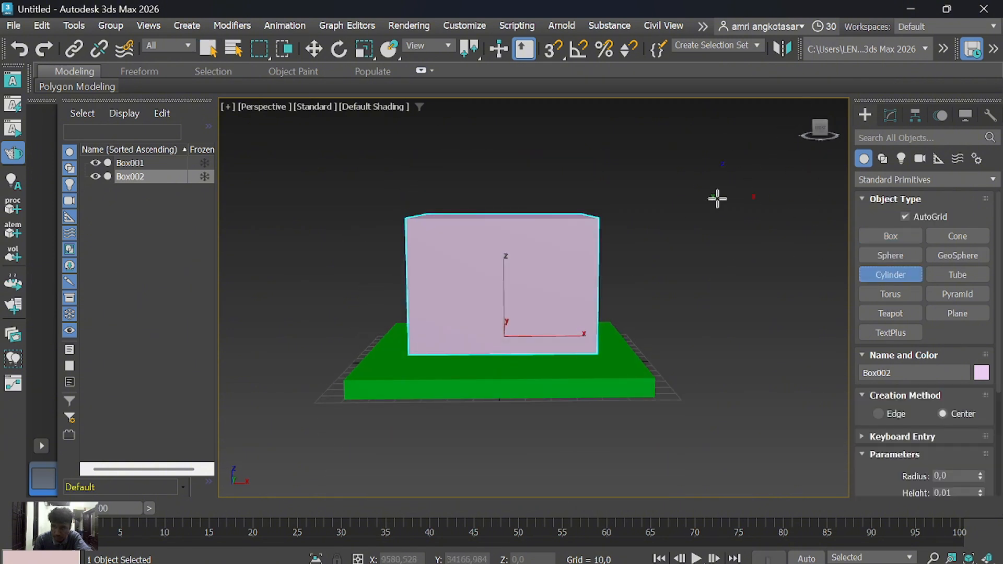
left_click_drag(717, 197, 749, 188)
left_click(908, 214)
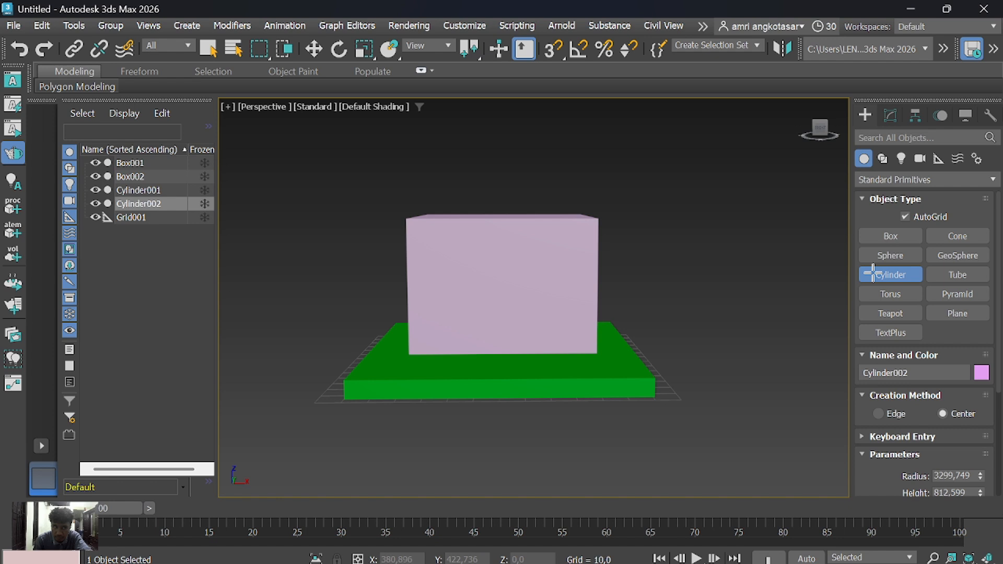
left_click(20, 48)
left_click(19, 49)
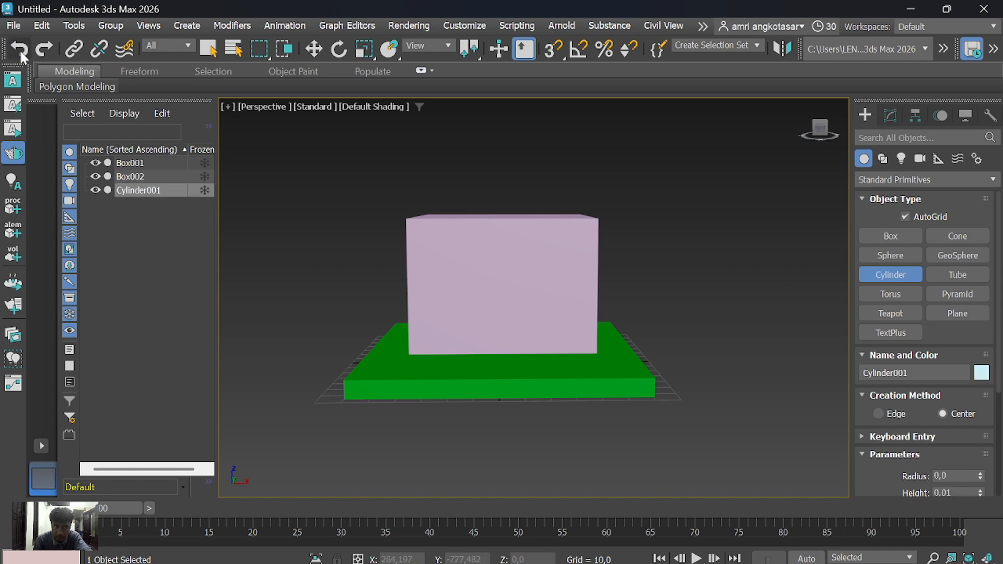
left_click(20, 49)
right_click(535, 297)
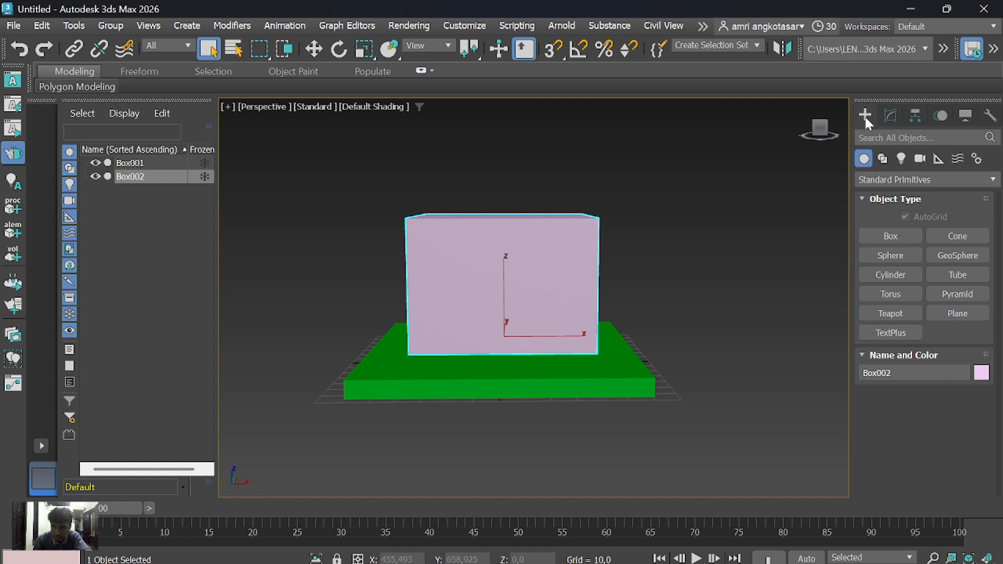
Create a cylinder with AutoGrid off beside the boxes, with a radius of about 1131 and a height of about -694
left_click(887, 272)
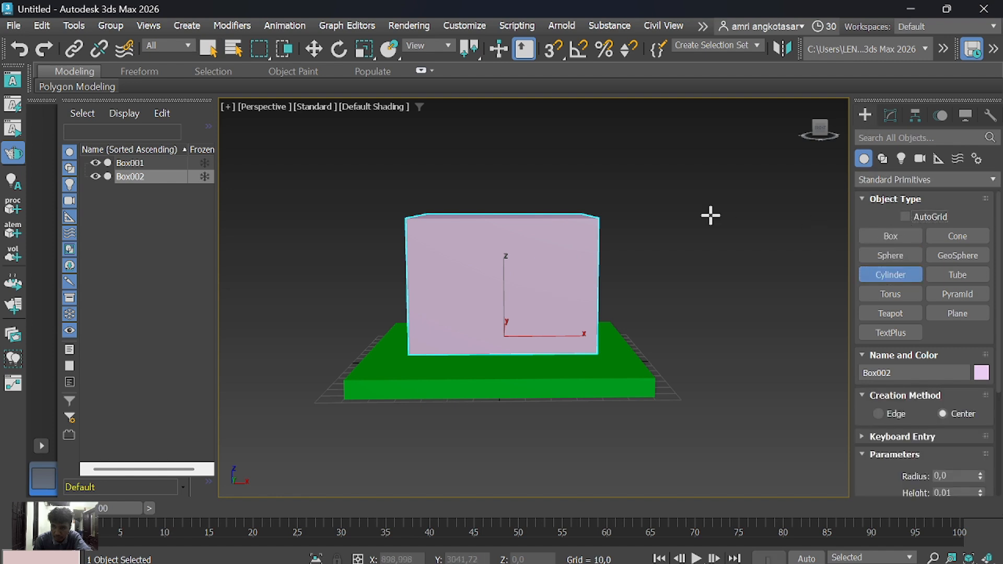
left_click_drag(710, 214, 742, 211)
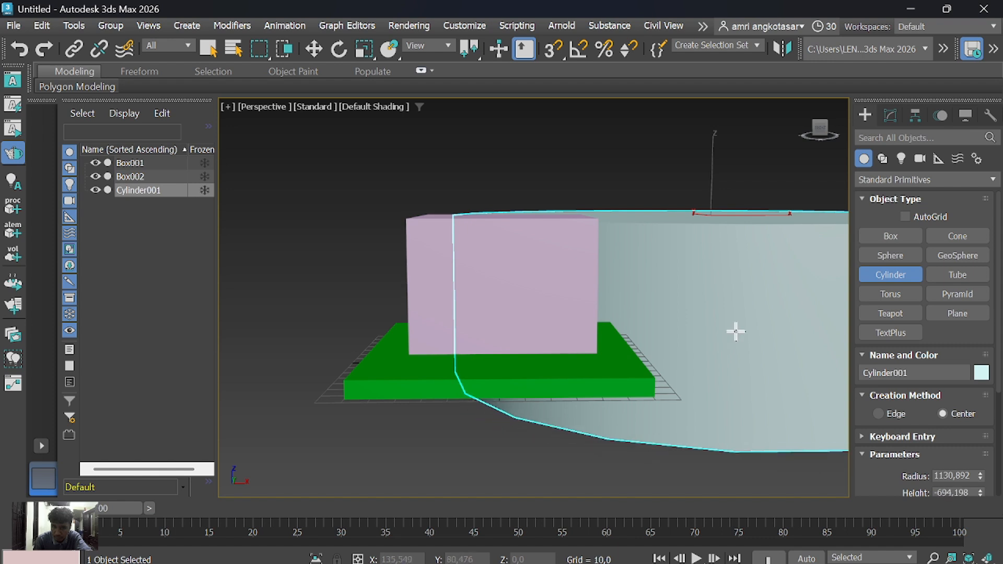
right_click(739, 326)
left_click_drag(822, 135, 819, 121)
scroll(629, 232, "down", 5)
scroll(702, 211, "up", 3)
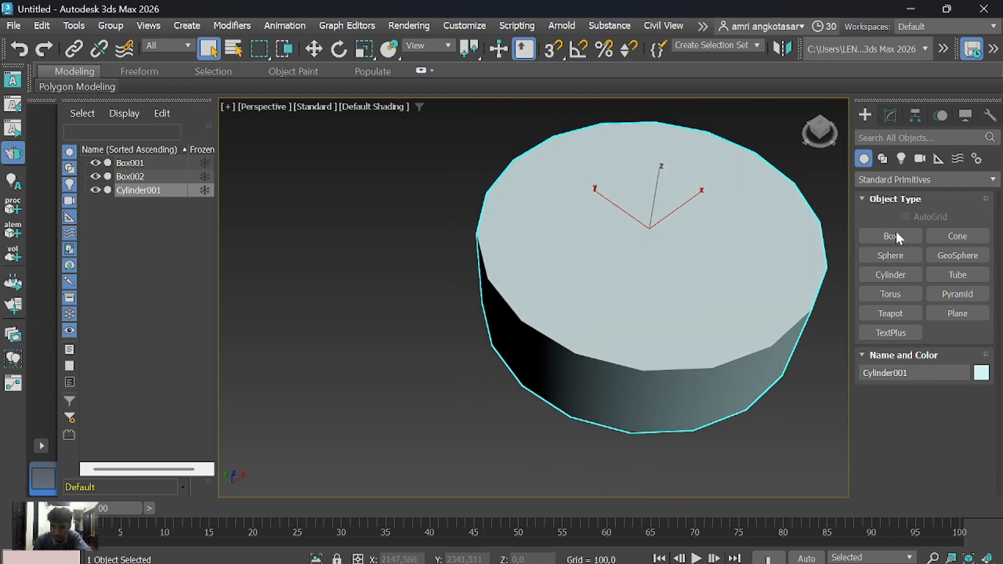
Turn the cylinder into a triangular prism by setting its sides to 3 and disabling Smooth
left_click(883, 159)
left_click(890, 115)
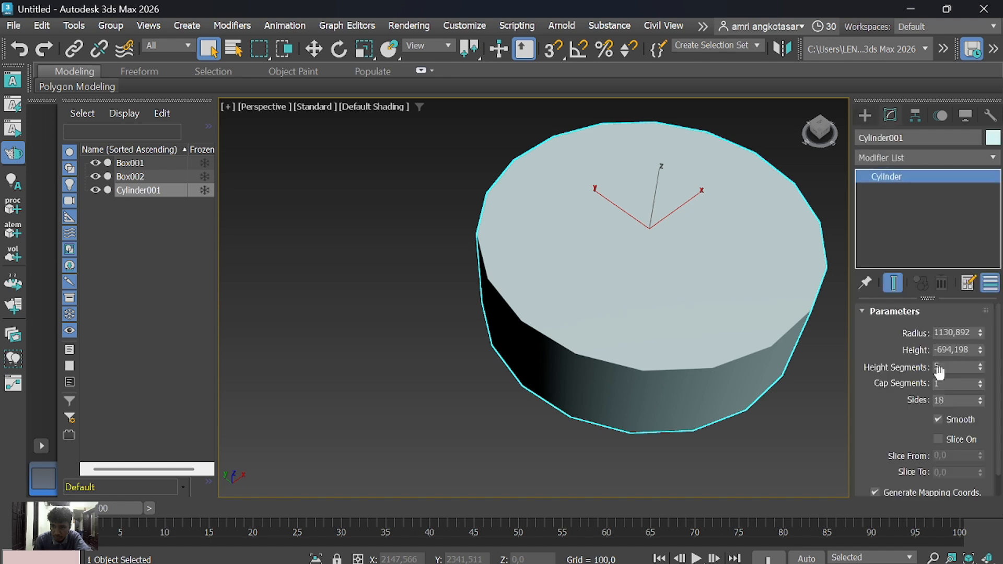
type("3")
key("Return")
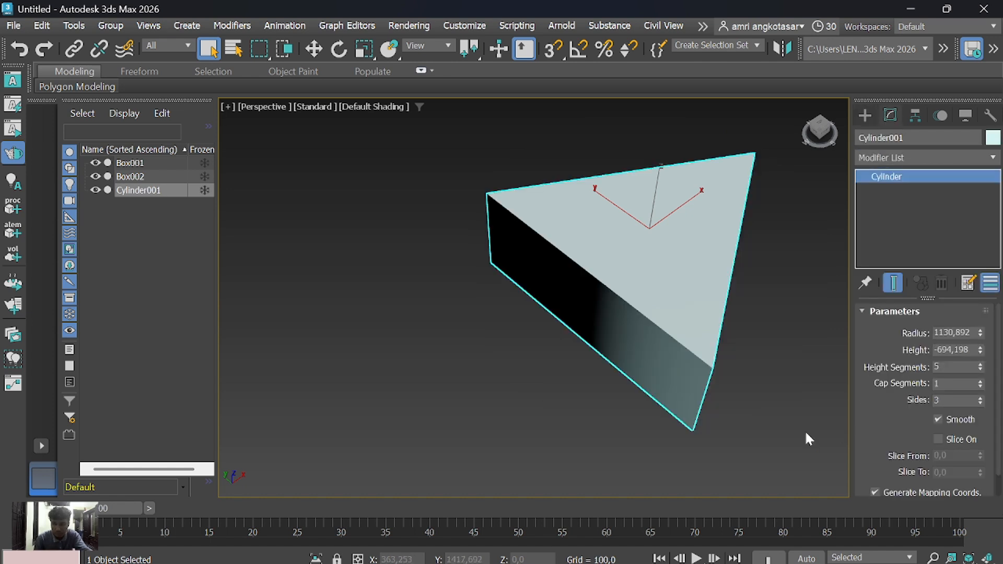
left_click(805, 430)
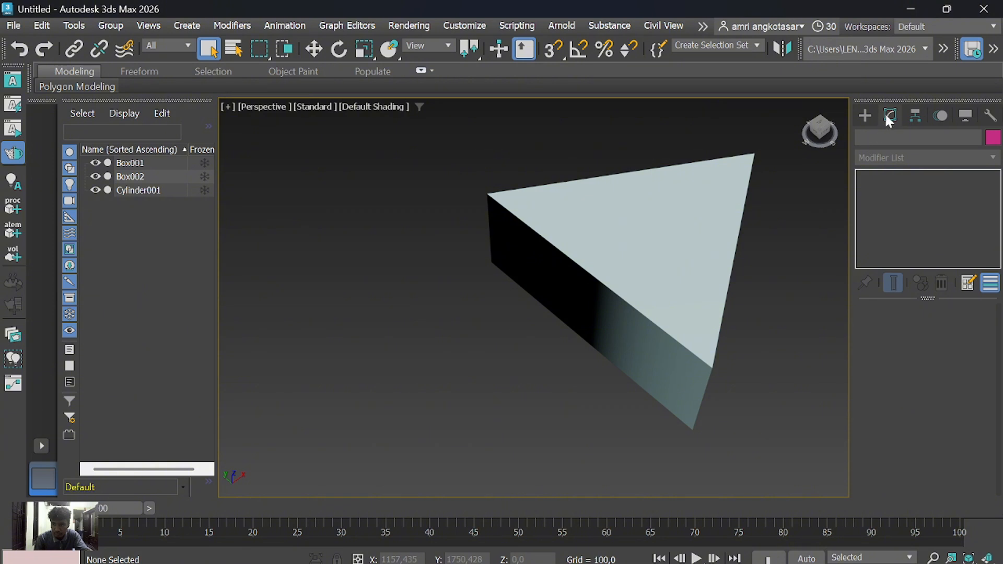
key("ctrl+z")
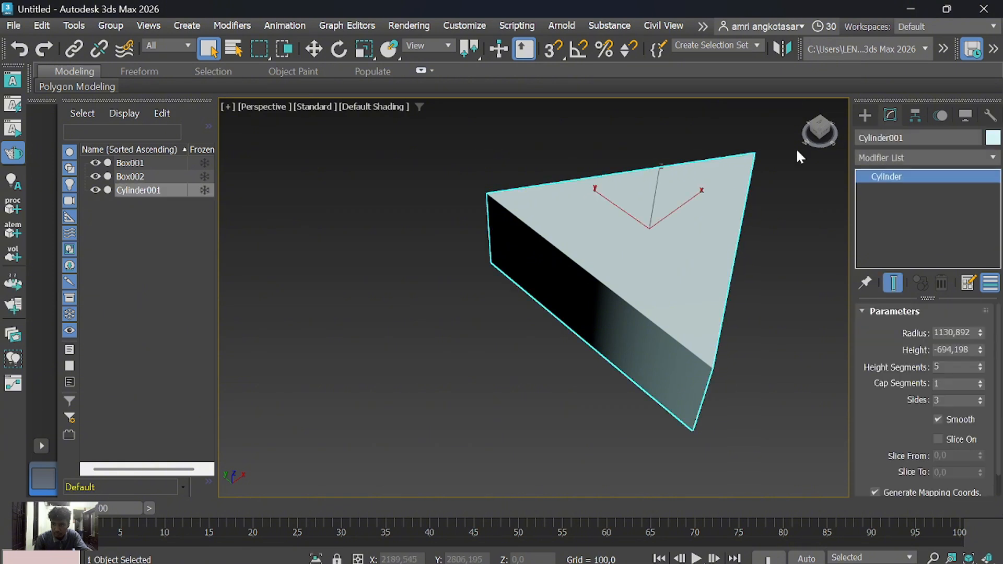
left_click(938, 419)
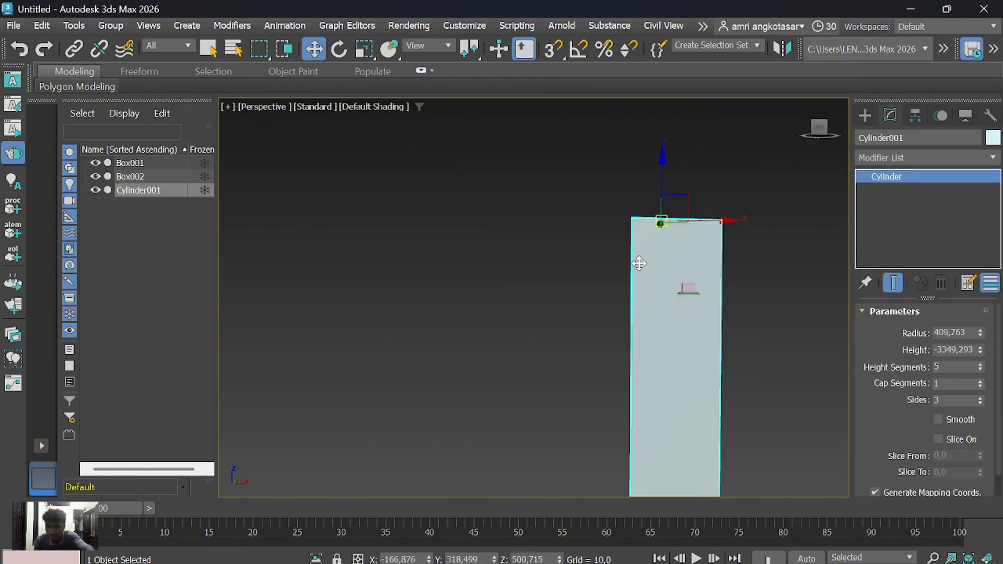
Delete the oversized three-sided cylinder from the scene
key("Delete")
scroll(696, 298, "up", 7)
scroll(672, 272, "down", 2)
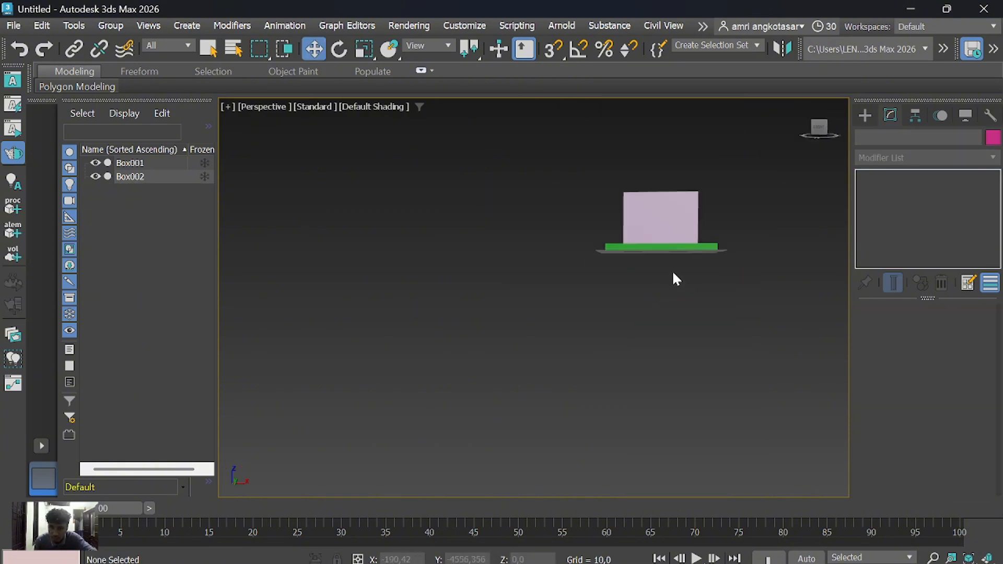
Create a new three-sided cylinder behind the upper box with a radius of about 148
left_click_drag(821, 131, 819, 135)
left_click(867, 116)
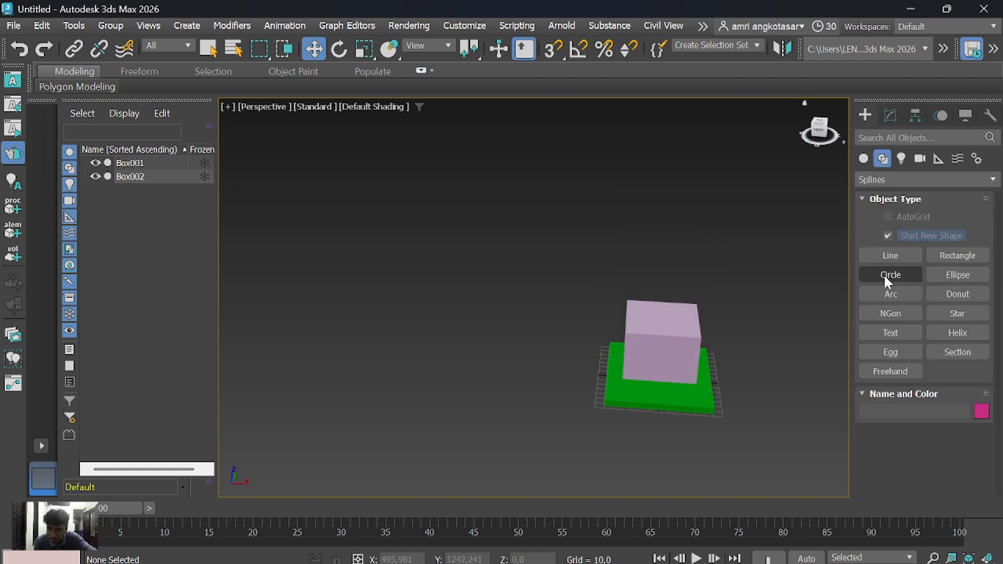
left_click(865, 158)
left_click(881, 275)
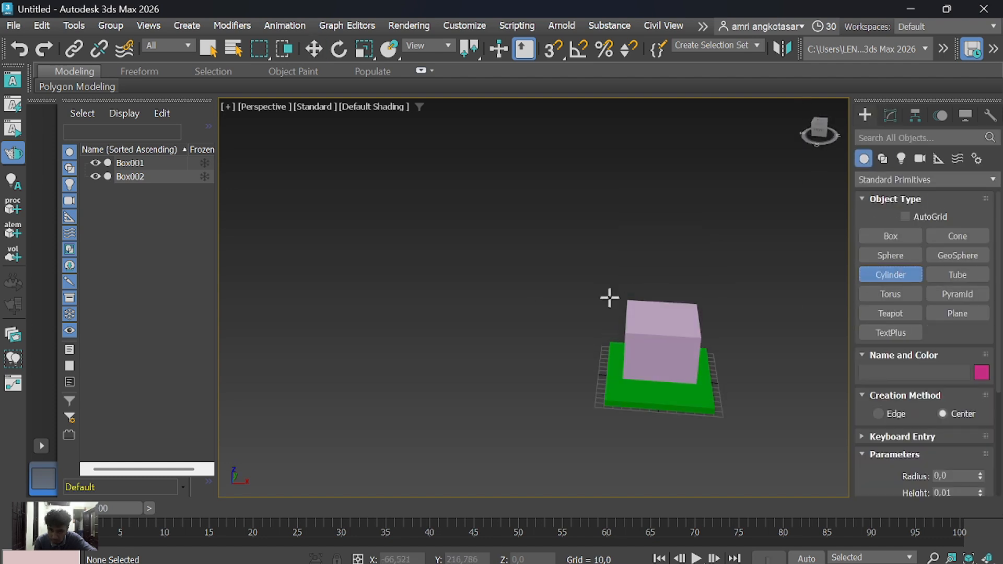
left_click_drag(622, 294, 661, 340)
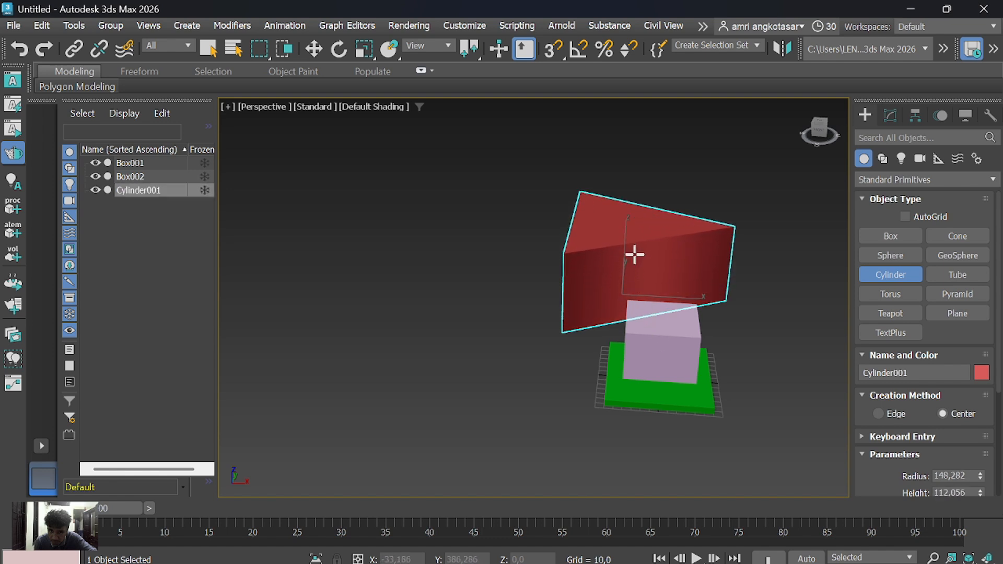
left_click(688, 250)
right_click(594, 243)
Rotate the red three-sided prism onto its side so its length runs roughly horizontally
left_click(619, 268)
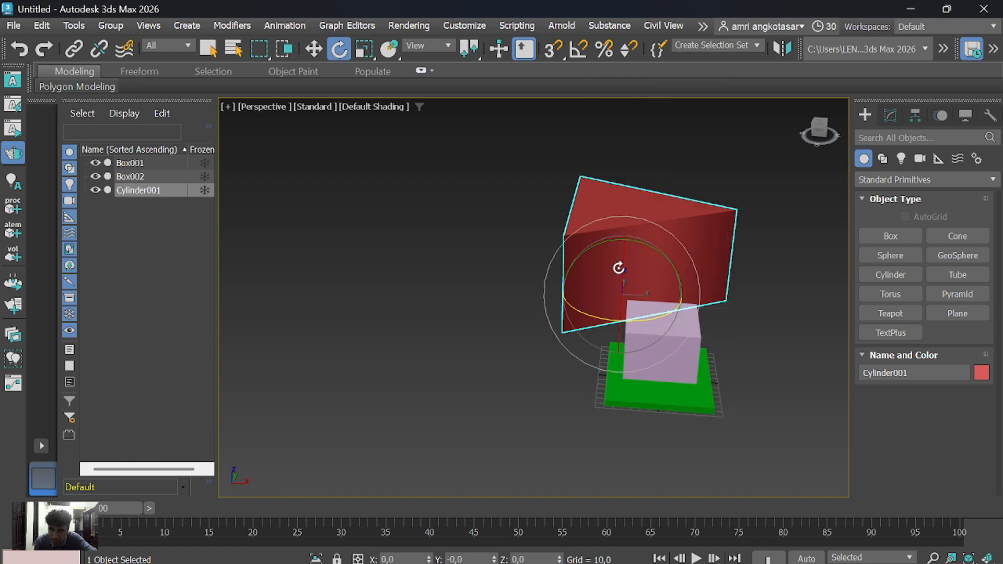
left_click_drag(576, 298, 627, 256)
left_click_drag(584, 315, 605, 280)
left_click_drag(605, 240, 716, 295)
Resize the red prism to a height of about 146 and a radius of about 75, and disable Smooth
scroll(717, 296, "up", 4)
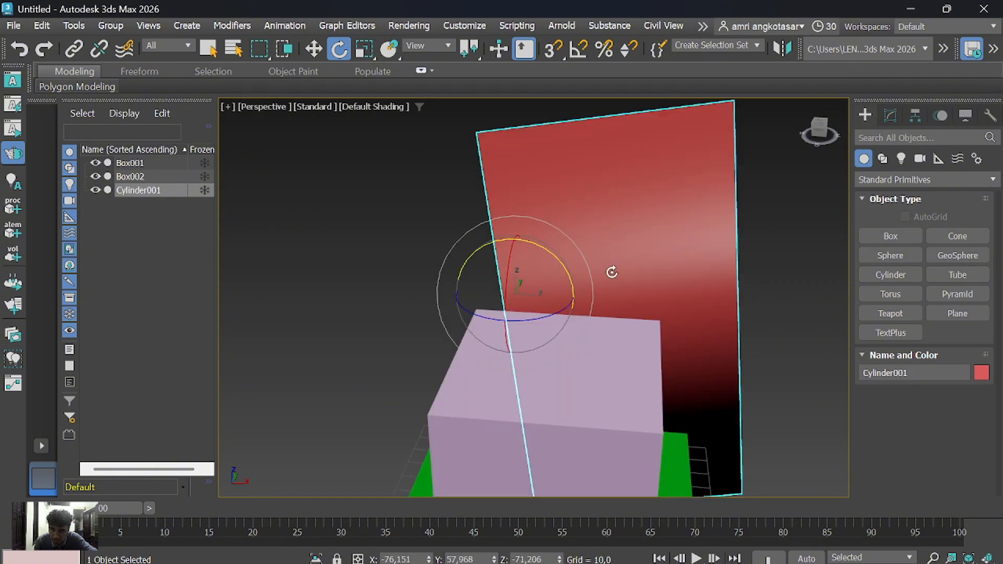
scroll(656, 228, "down", 2)
middle_click_drag(655, 228, 633, 213, "alt")
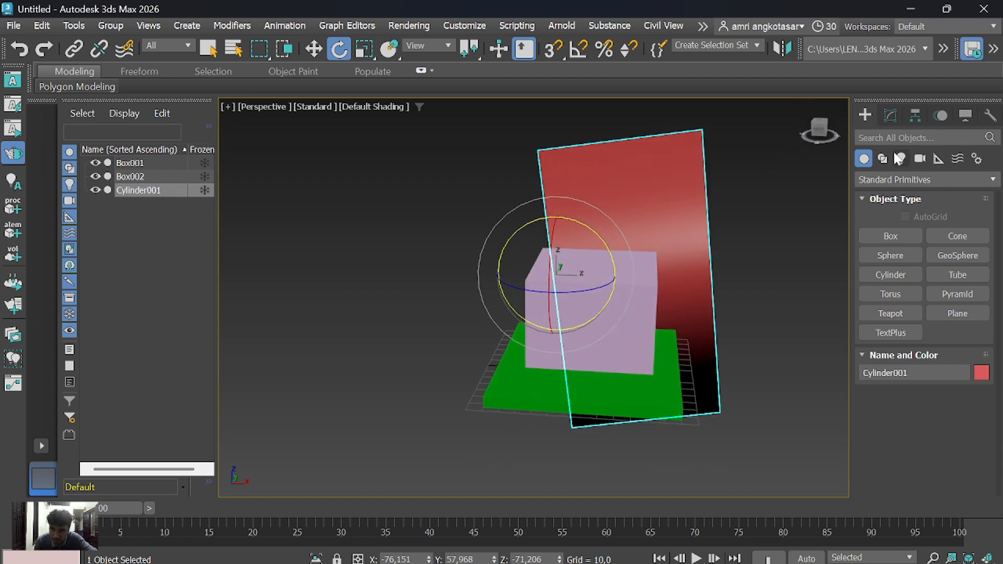
left_click(891, 116)
left_click_drag(982, 356, 986, 351)
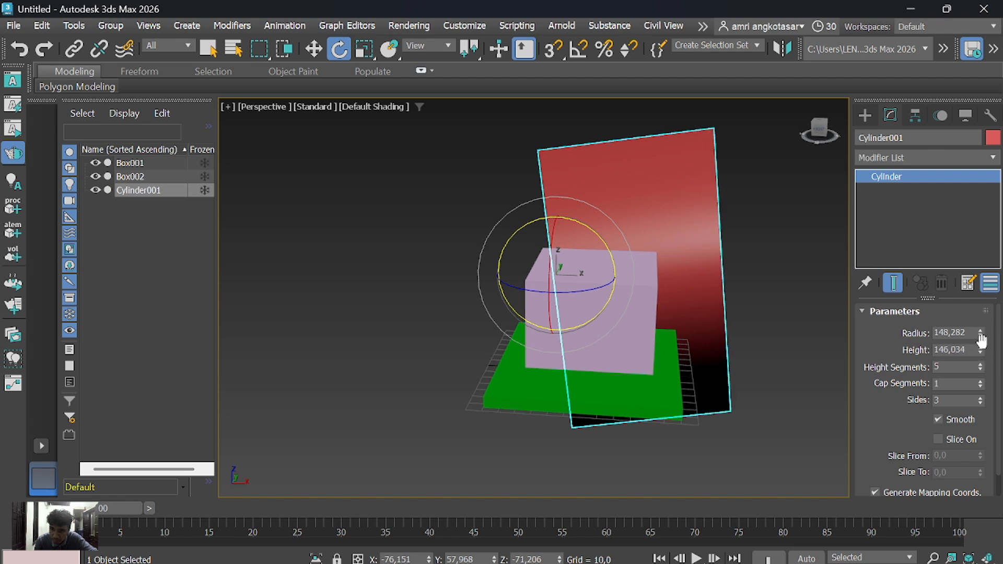
left_click_drag(984, 338, 979, 337)
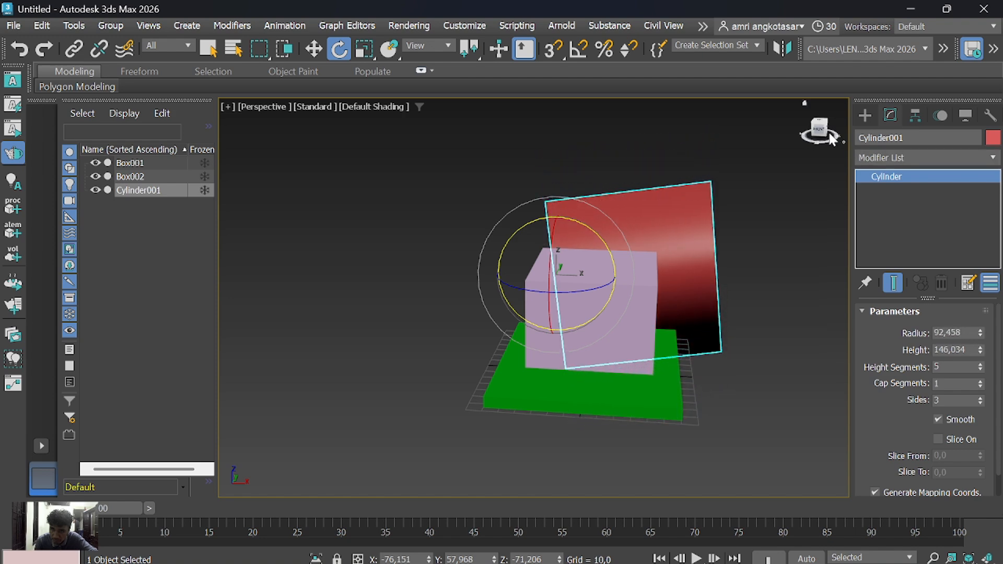
left_click_drag(828, 134, 854, 134)
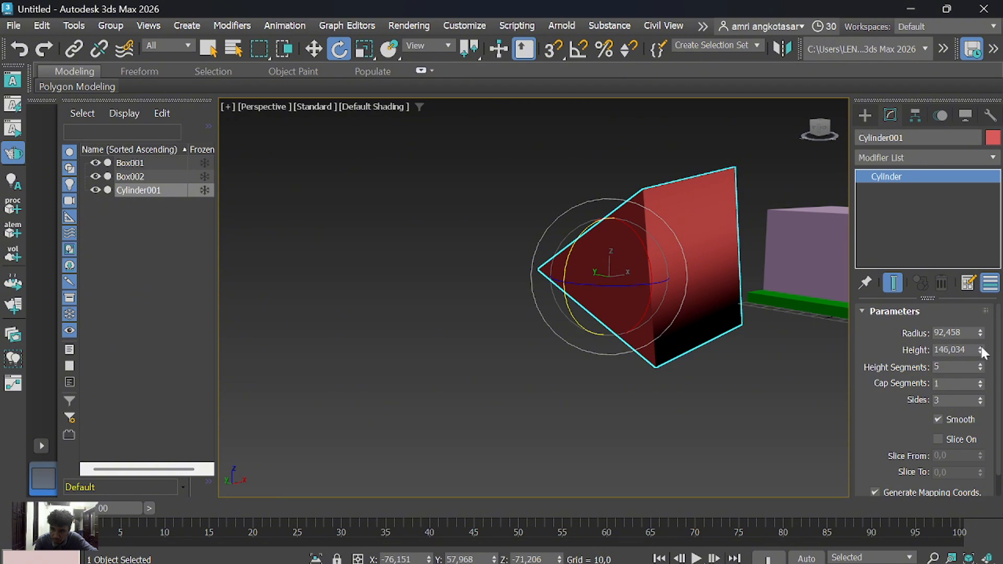
left_click_drag(984, 340, 981, 337)
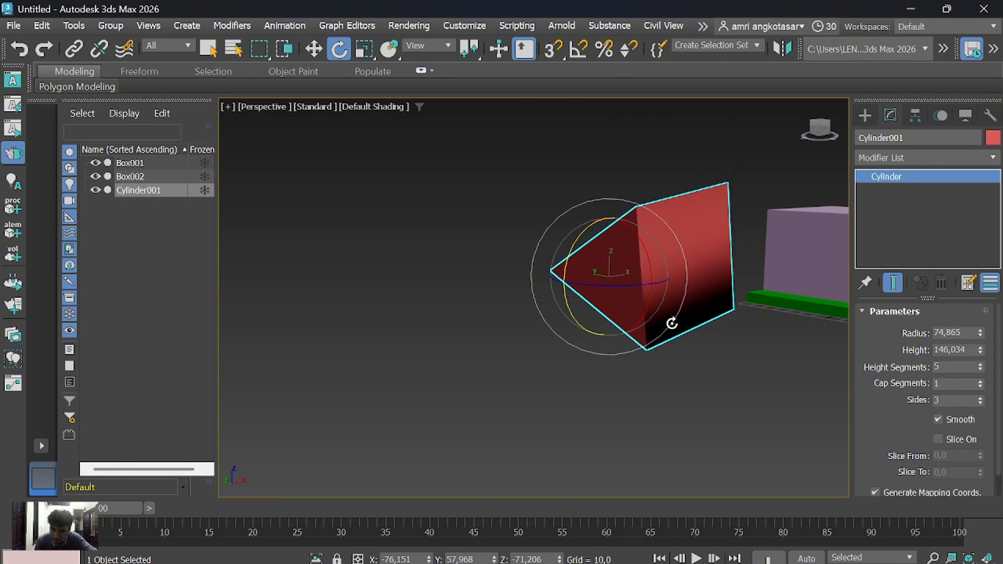
left_click(938, 419)
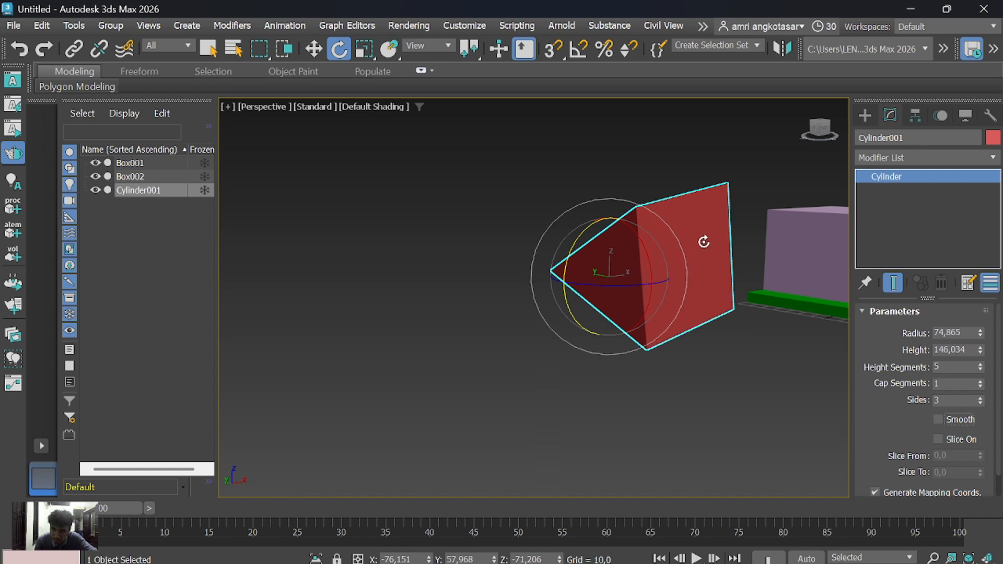
Move the red prism over the purple box, lifting it clear above the box's top
key("w")
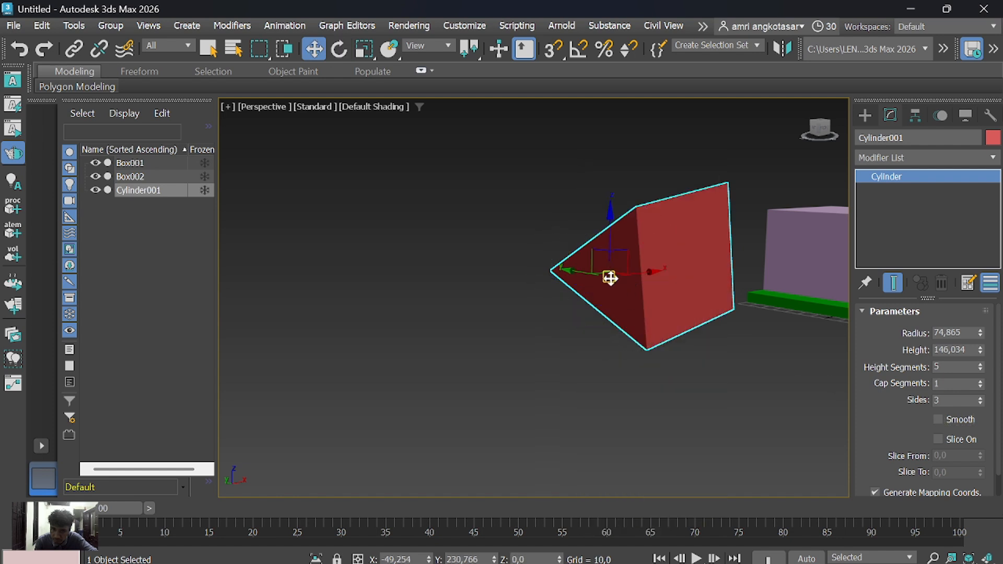
left_click_drag(611, 278, 784, 165)
scroll(780, 343, "down", 3)
scroll(750, 302, "up", 3)
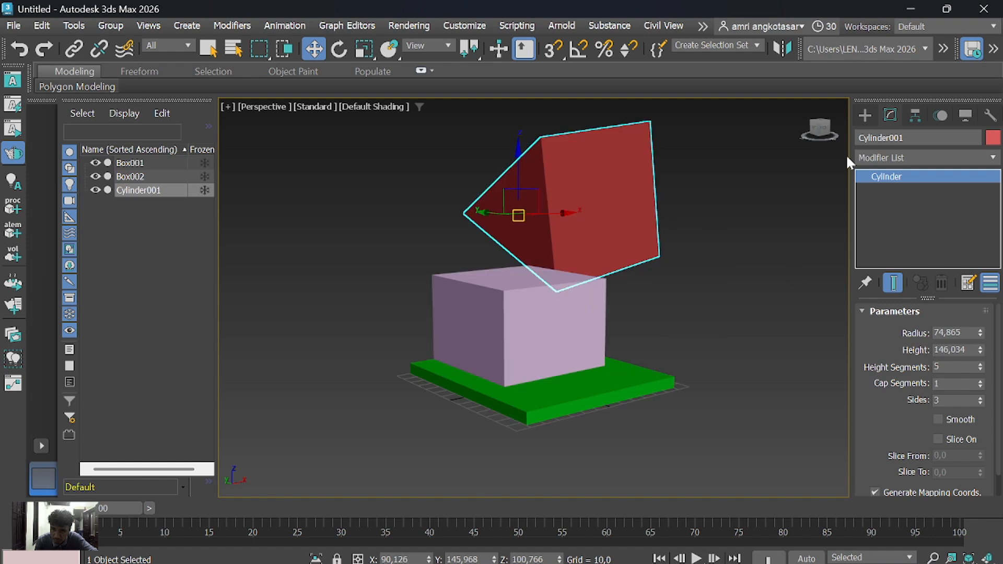
left_click_drag(825, 131, 816, 128)
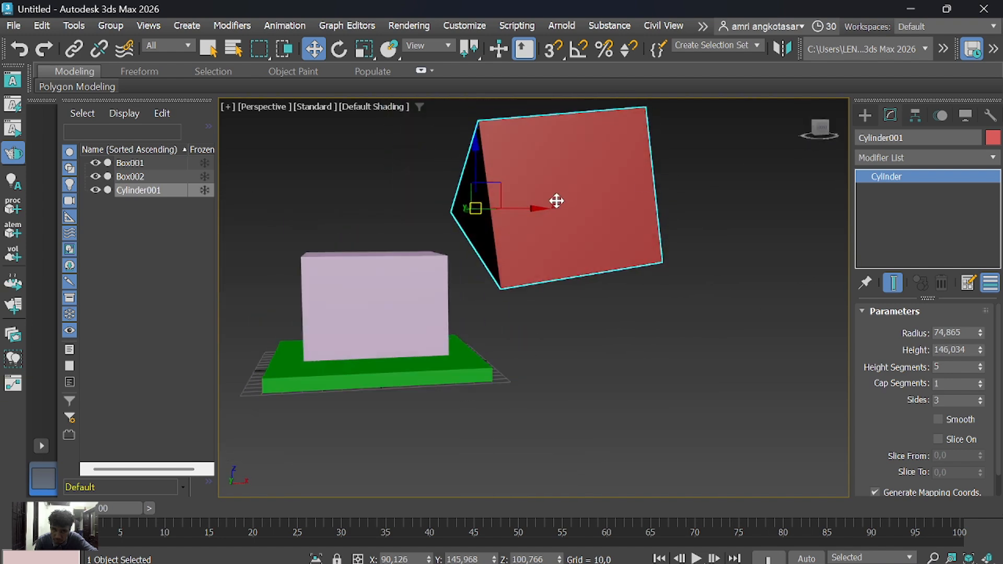
left_click_drag(476, 208, 452, 185)
Rotate the red prism so a flat side faces down and a triangular end faces the front of the house
right_click(407, 218)
left_click(426, 238)
left_click_drag(337, 206, 368, 207)
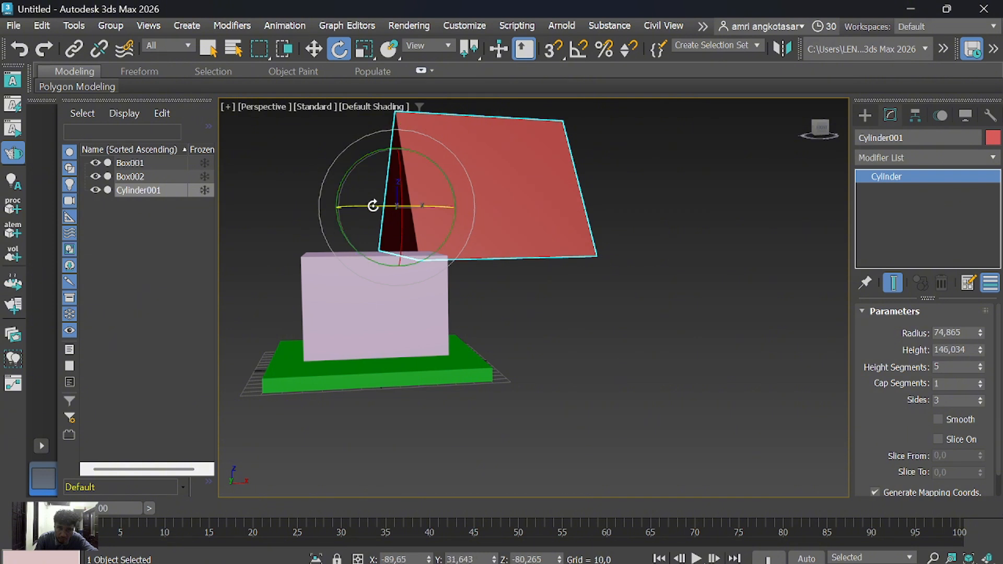
mouse_move(452, 187)
left_mouse_down()
mouse_move(396, 215)
mouse_move(451, 202)
left_mouse_up()
left_click_drag(337, 199, 371, 211)
Move the prism onto the top of the box as its roof, at about X 7, Y -38, Z 102
right_click(382, 206)
left_click(391, 222)
left_click_drag(816, 128, 842, 129)
left_click_drag(385, 213, 760, 208)
scroll(761, 208, "up", 4)
scroll(805, 180, "down", 3)
left_click_drag(819, 133, 792, 128)
scroll(559, 337, "down", 3)
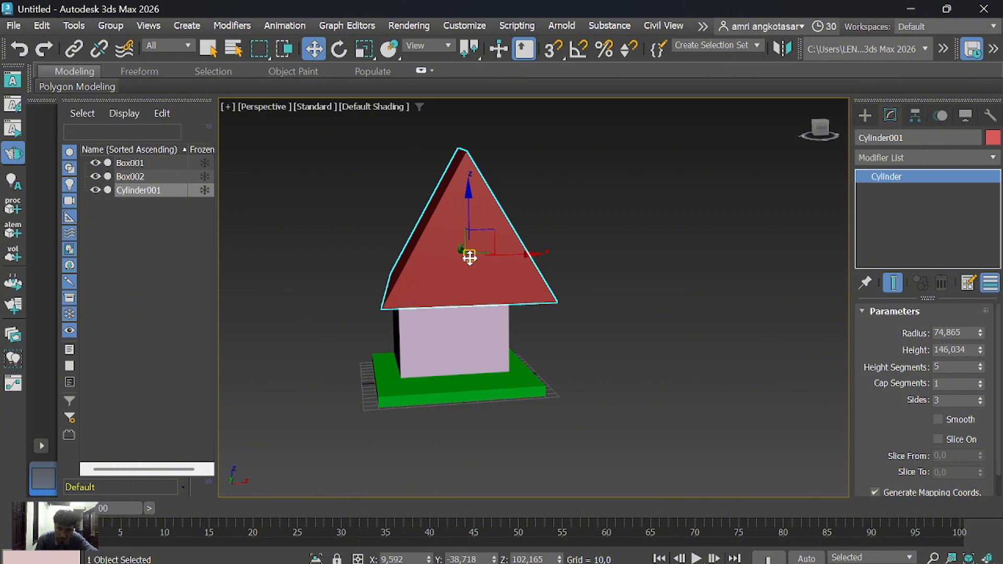
left_click_drag(470, 257, 461, 282)
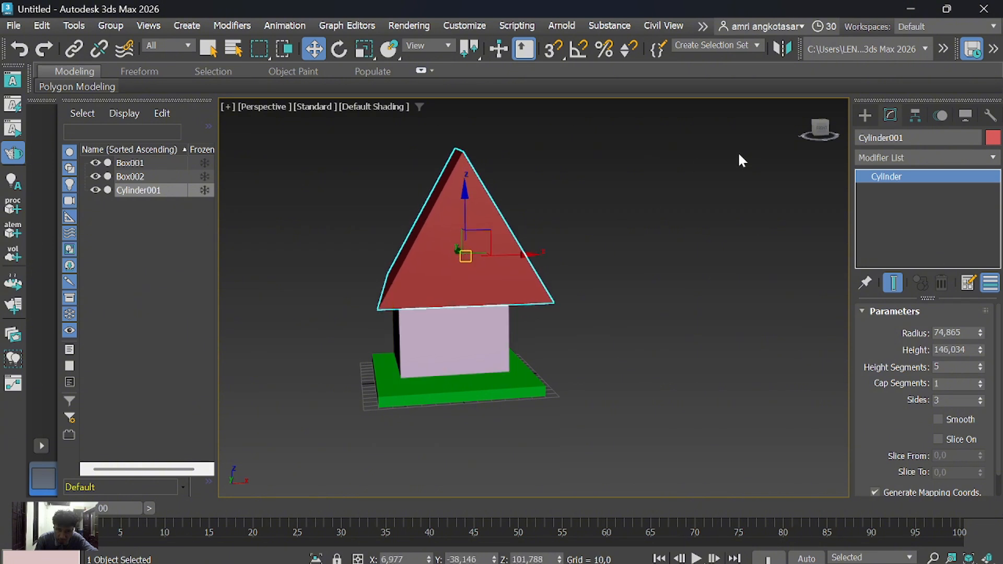
Reduce the roof prism's radius to about 56 and lower it to about Z 97
left_click_drag(822, 132, 834, 181)
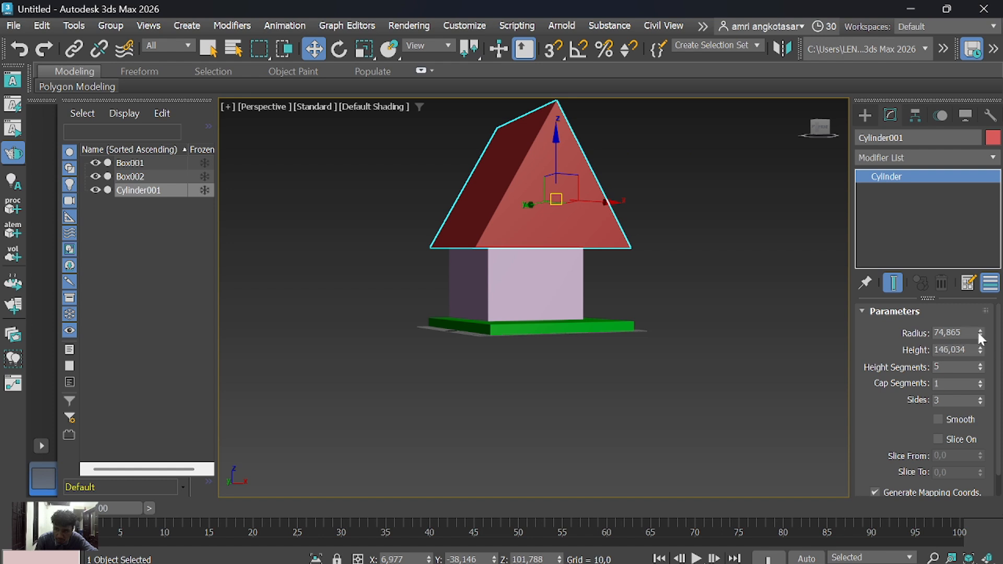
left_click_drag(980, 335, 980, 333)
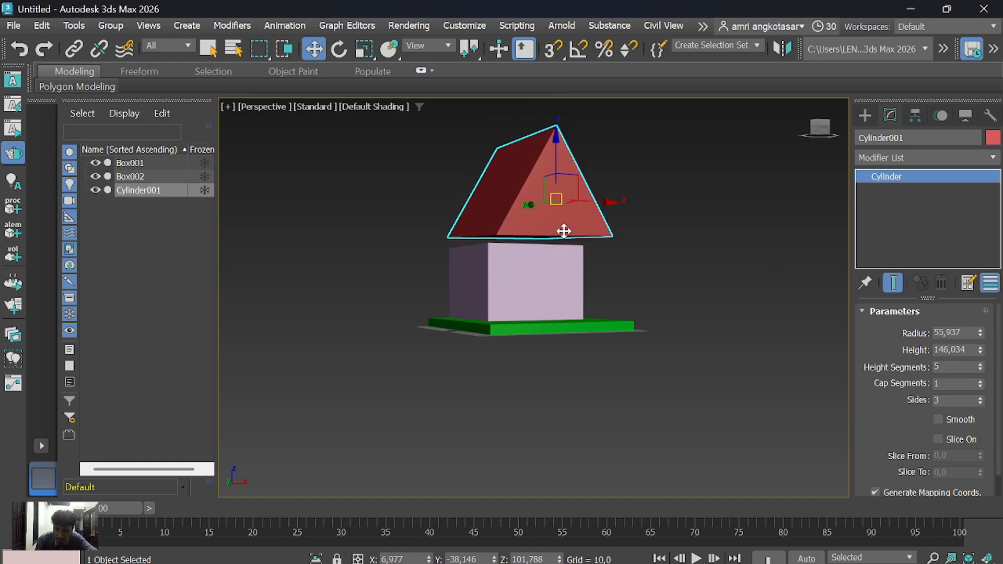
left_click_drag(828, 136, 793, 162)
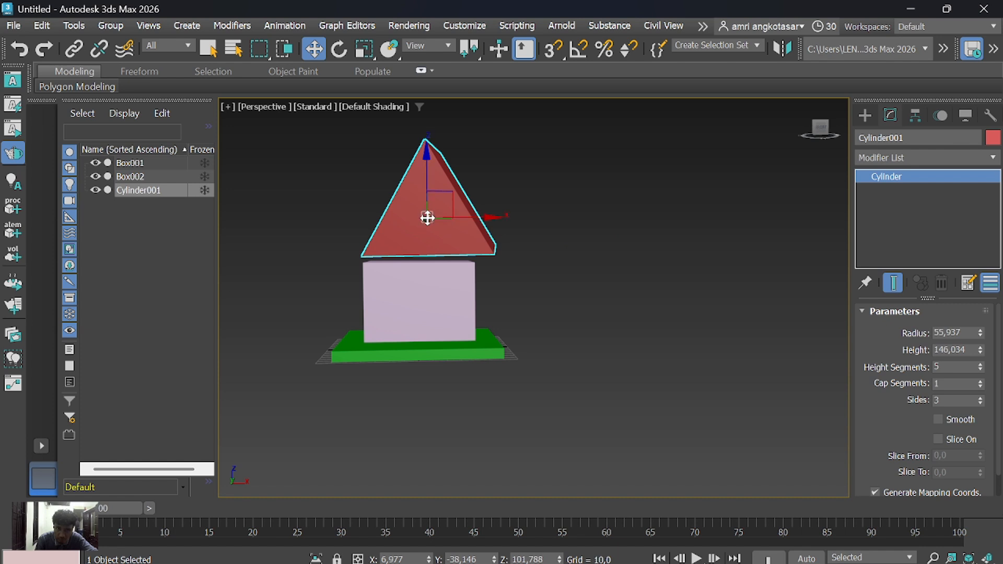
left_click_drag(429, 226, 434, 233)
Shrink the roof prism to a radius of about 48.6 and a height of about 117
left_click_drag(820, 131, 612, 210)
left_click_drag(827, 131, 522, 212)
scroll(473, 232, "down", 3)
scroll(422, 231, "up", 6)
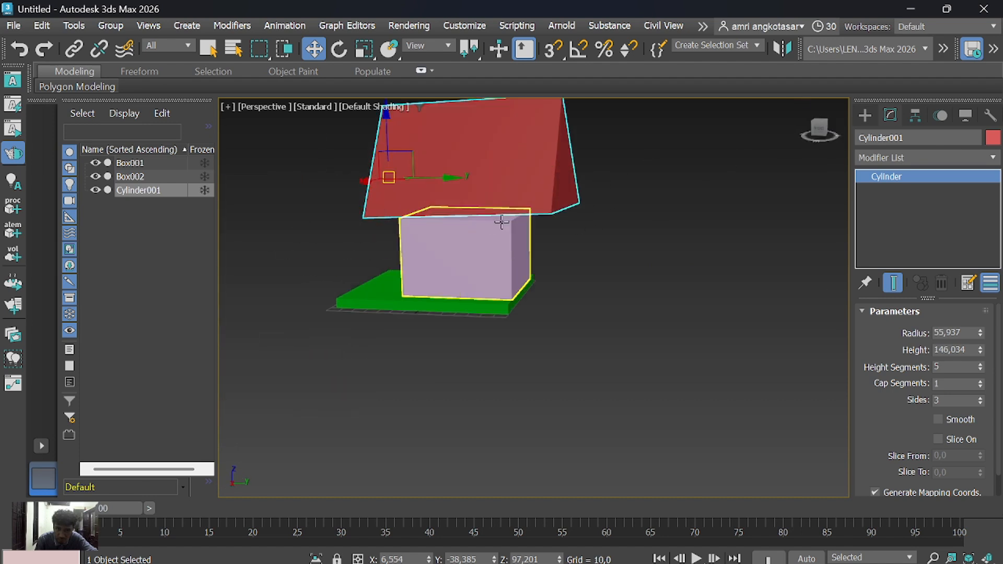
left_click_drag(981, 341, 981, 368)
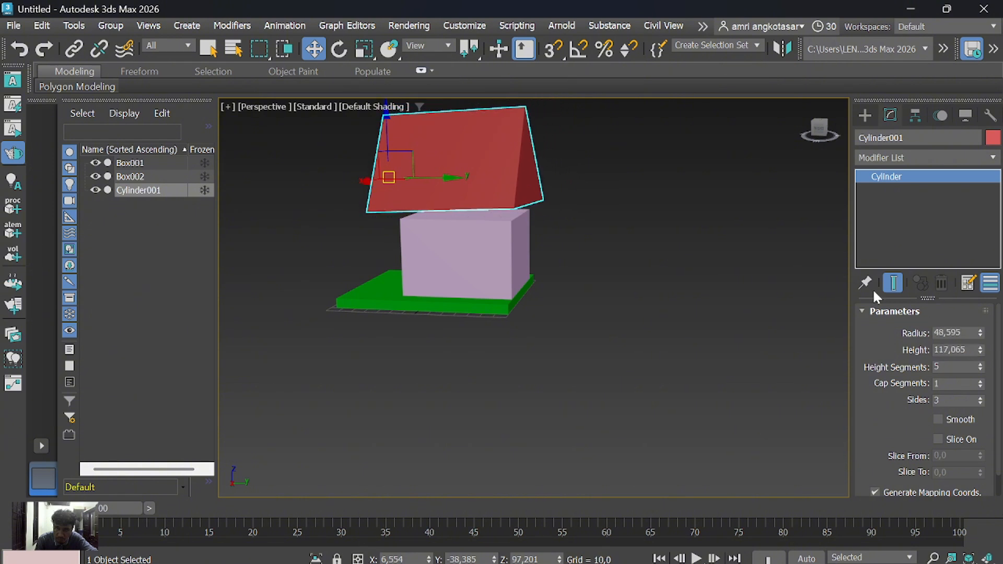
Shift the roof prism over the box body to about X -2, Y -29, Z 90
left_click_drag(455, 180, 468, 184)
mouse_move(403, 178)
left_mouse_down()
mouse_move(396, 170)
mouse_move(404, 188)
mouse_move(414, 182)
left_mouse_up()
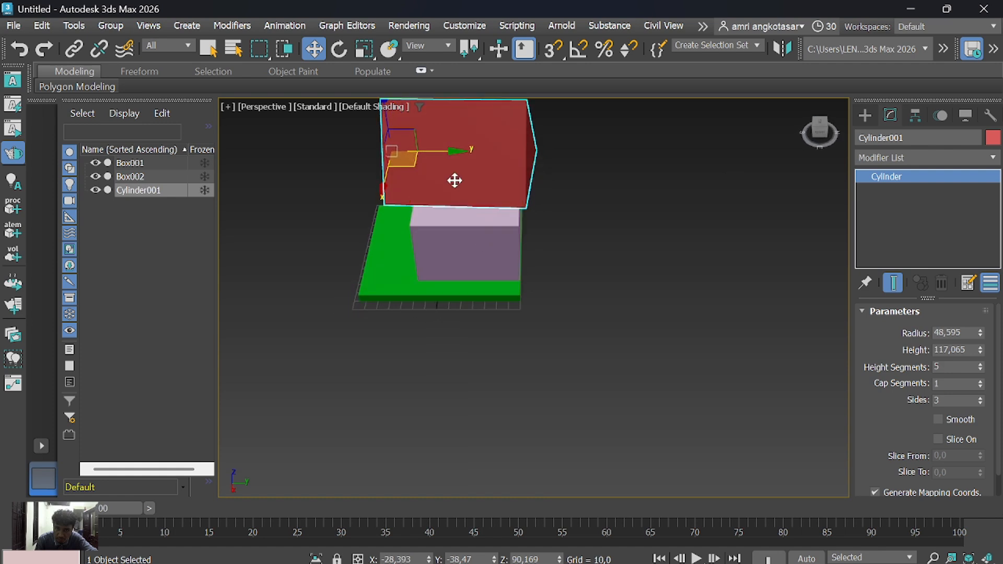
left_click_drag(392, 152, 427, 173)
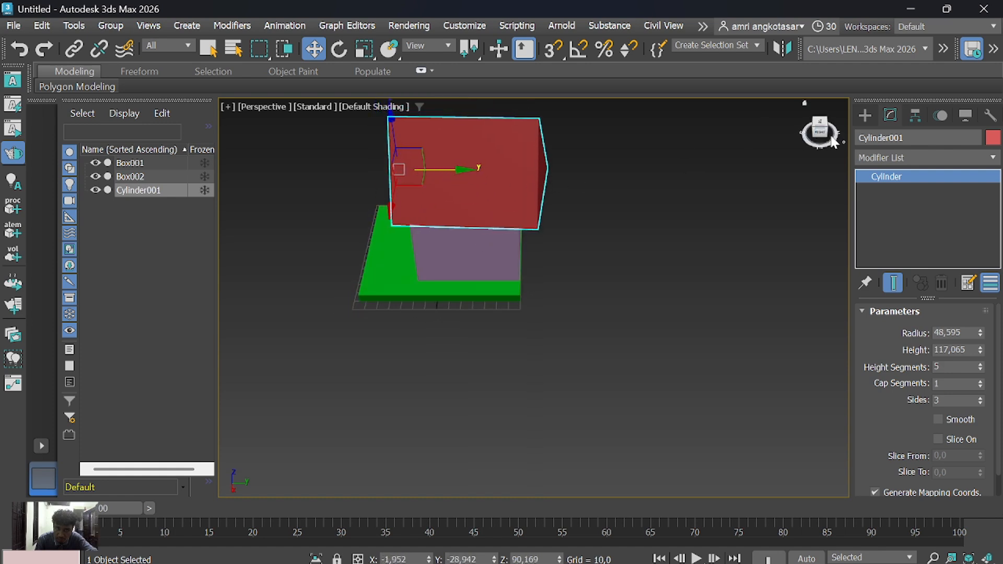
left_click_drag(820, 134, 868, 118)
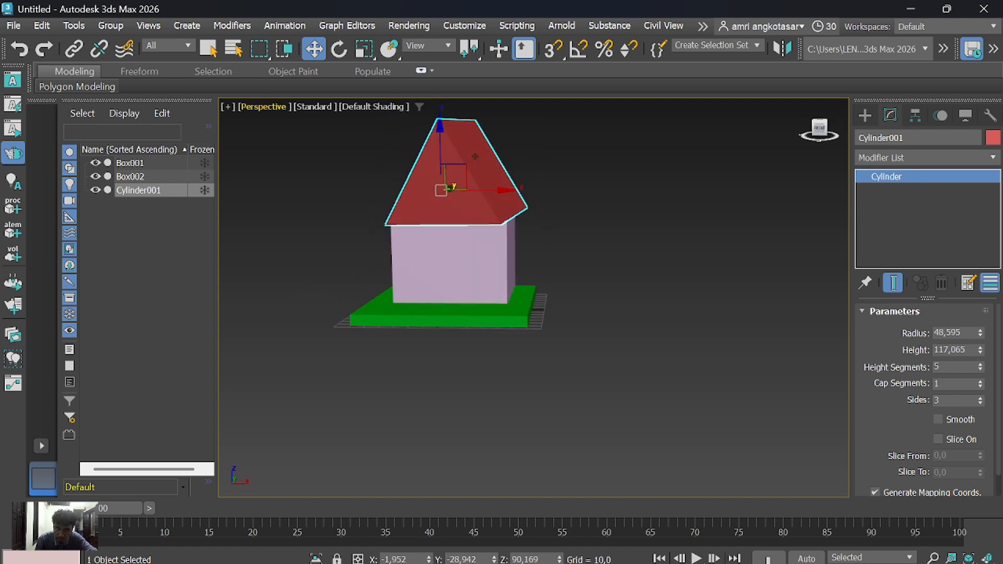
Rotate the roof prism slightly about the vertical axis to square it with the box body
right_click(461, 193)
left_click(460, 207)
right_click(459, 215)
left_click(464, 220)
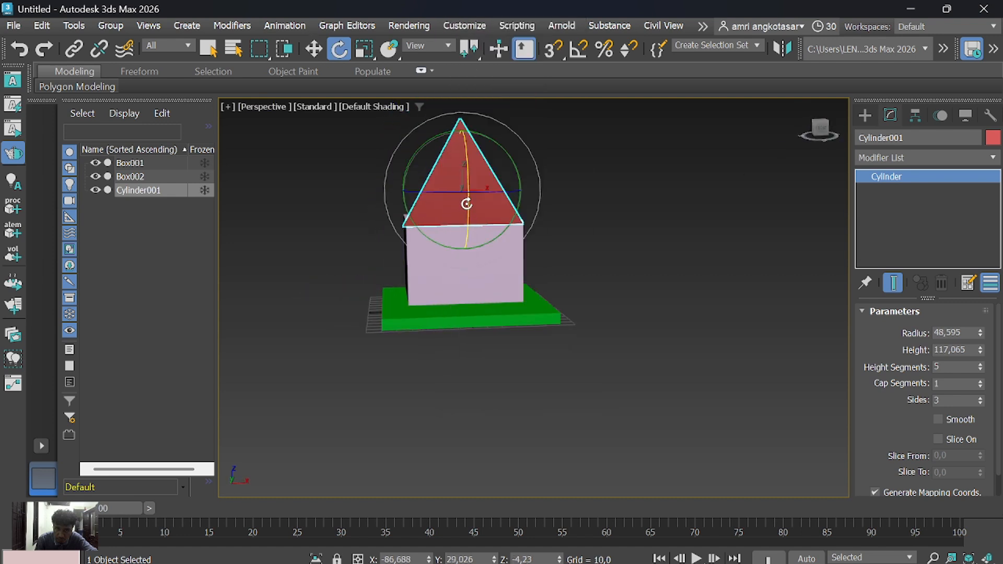
left_click_drag(436, 197, 407, 201)
Nudge the roof prism sideways and lengthwise to centre it over the box, with Y at about -33
key("w")
scroll(463, 202, "up", 4)
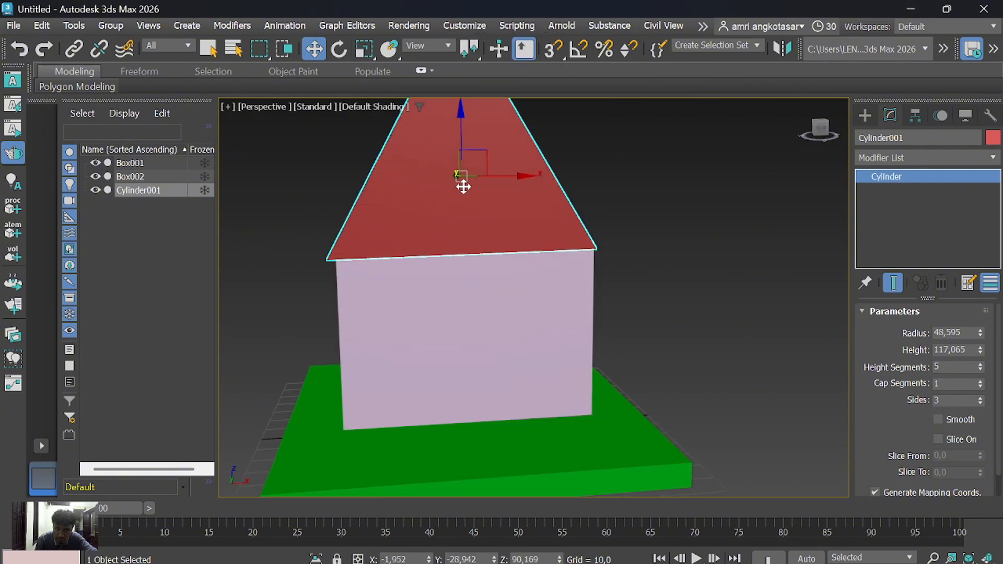
left_click_drag(480, 176, 484, 177)
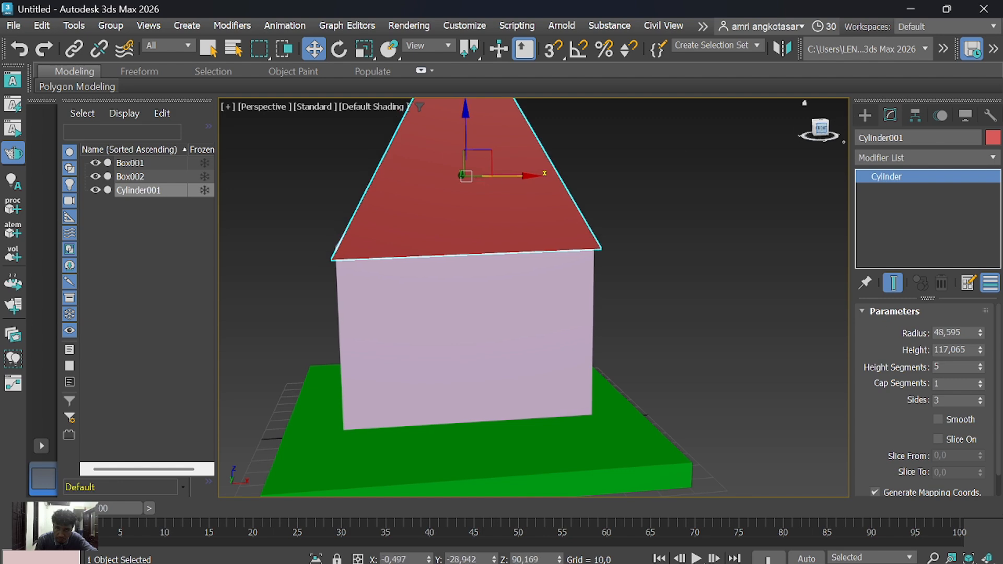
left_click_drag(820, 128, 865, 131)
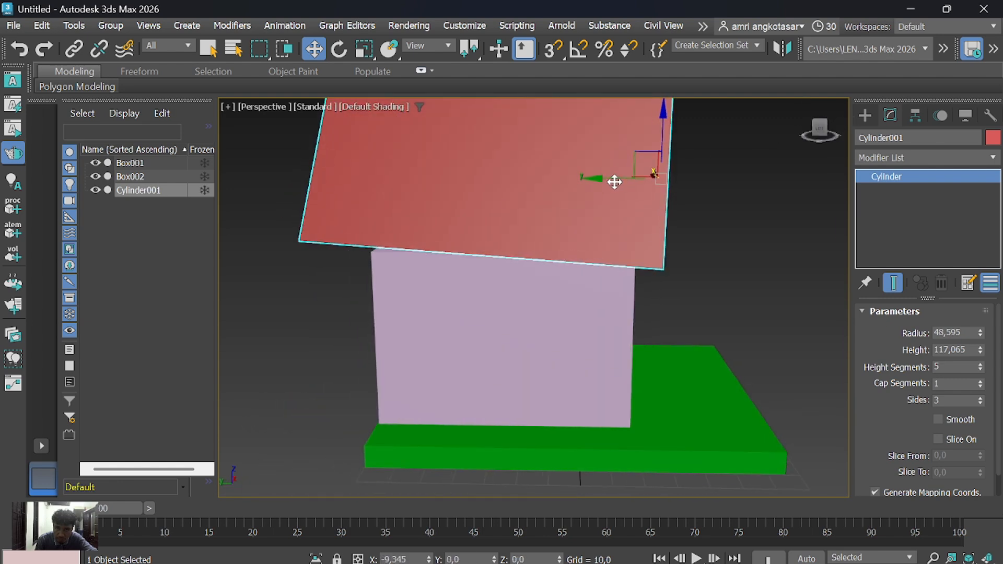
mouse_move(614, 179)
left_mouse_down()
mouse_move(600, 174)
mouse_move(609, 181)
left_mouse_up()
middle_click_drag(501, 146, 528, 284, "alt")
scroll(529, 284, "down", 3)
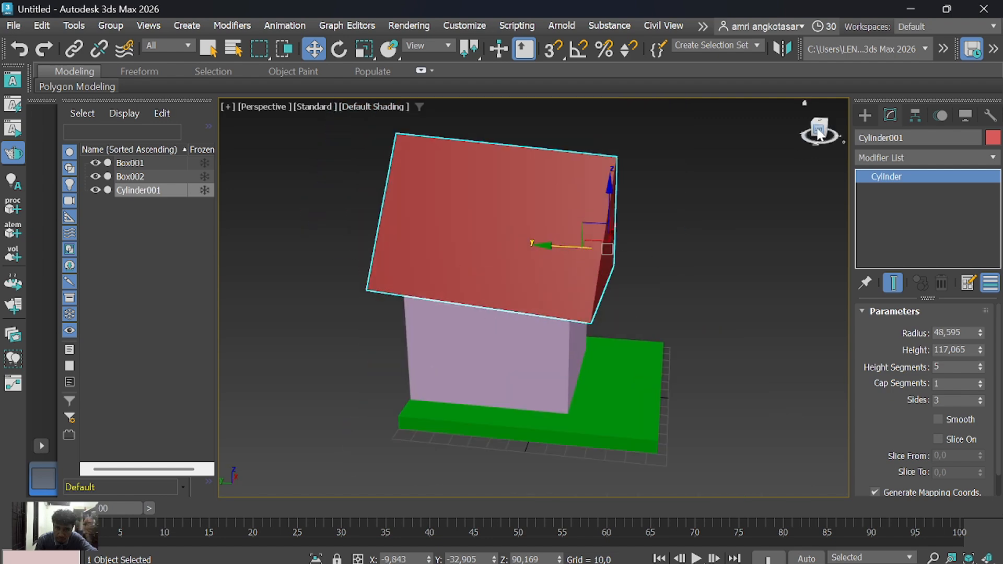
Rotate the roof prism so its ridge and lower edge run level along the side of the box
left_click_drag(819, 133, 832, 131)
right_click(517, 233)
left_click(545, 265)
left_click_drag(613, 249, 639, 245)
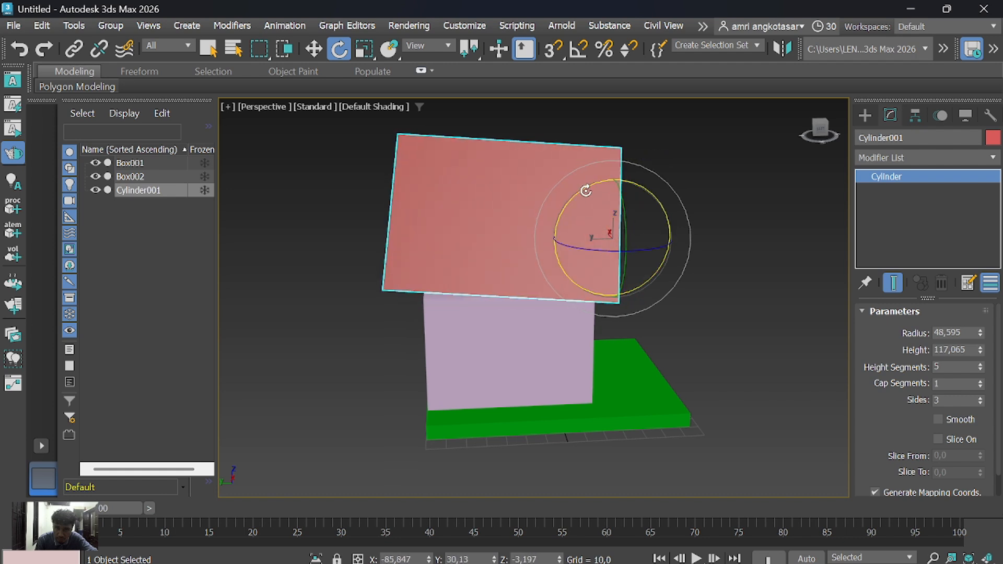
left_click_drag(585, 191, 581, 190)
scroll(526, 313, "down", 3)
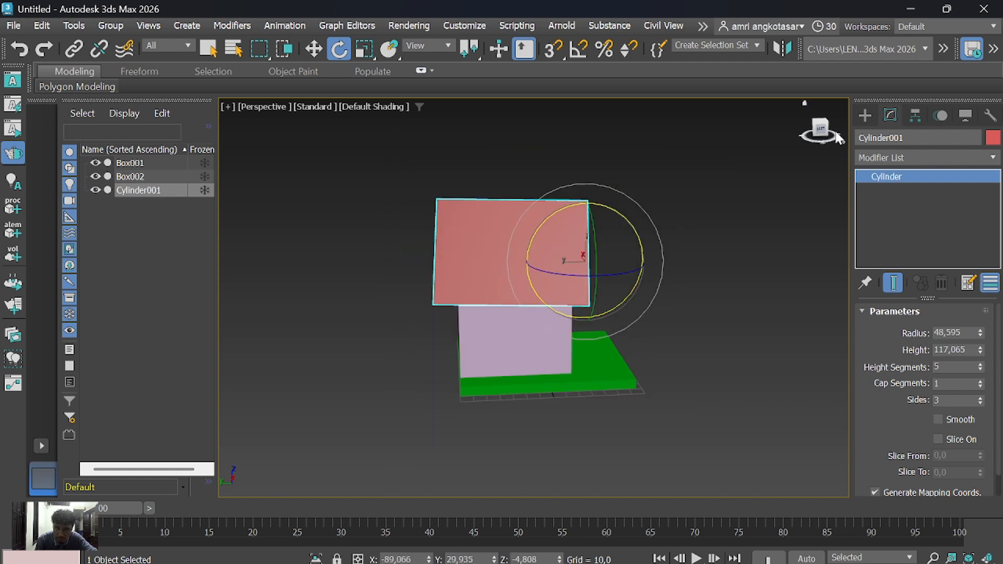
left_click(820, 127)
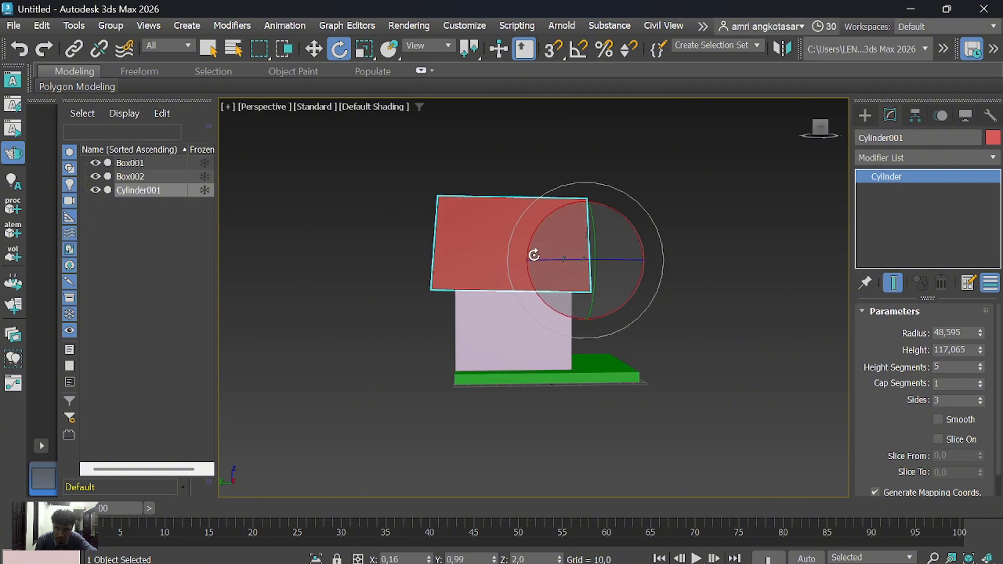
left_click_drag(533, 256, 548, 265)
left_click_drag(593, 234, 633, 234)
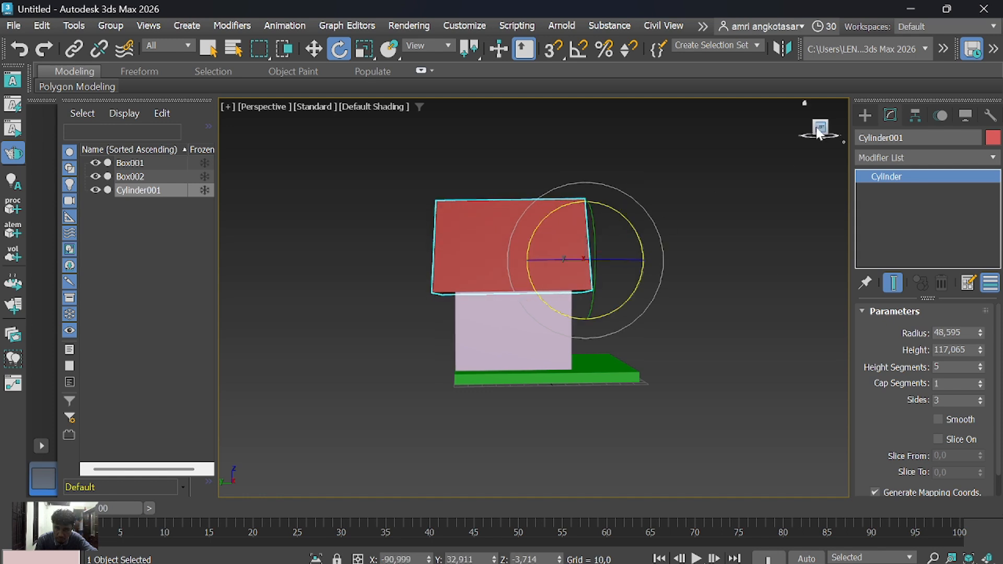
Rotate the roof prism from the front so its triangular end is level and aligned with the box's front face
left_click_drag(820, 128, 748, 134)
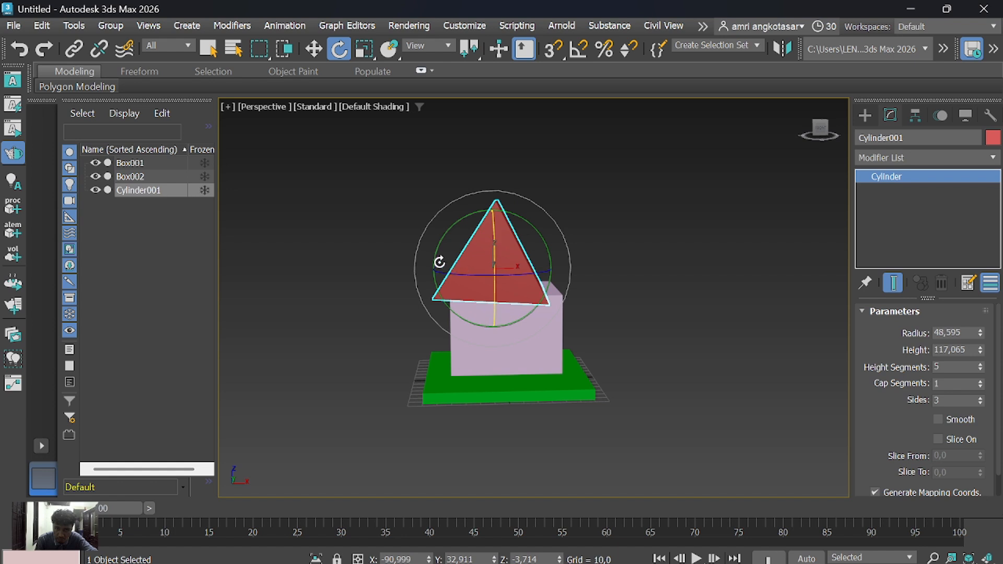
left_click_drag(440, 261, 439, 265)
scroll(506, 308, "up", 3)
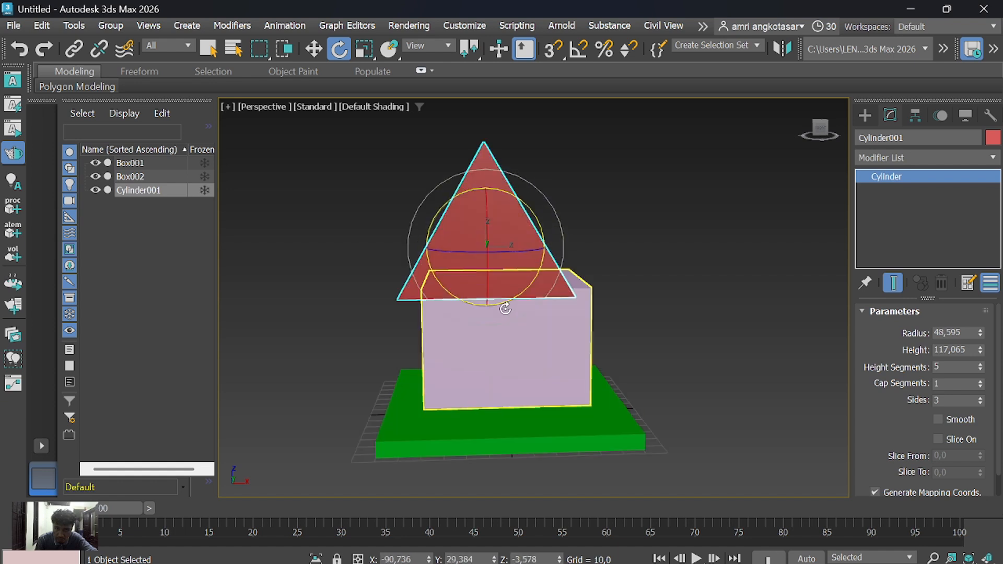
mouse_move(508, 253)
left_mouse_down()
mouse_move(493, 265)
mouse_move(515, 270)
left_mouse_up()
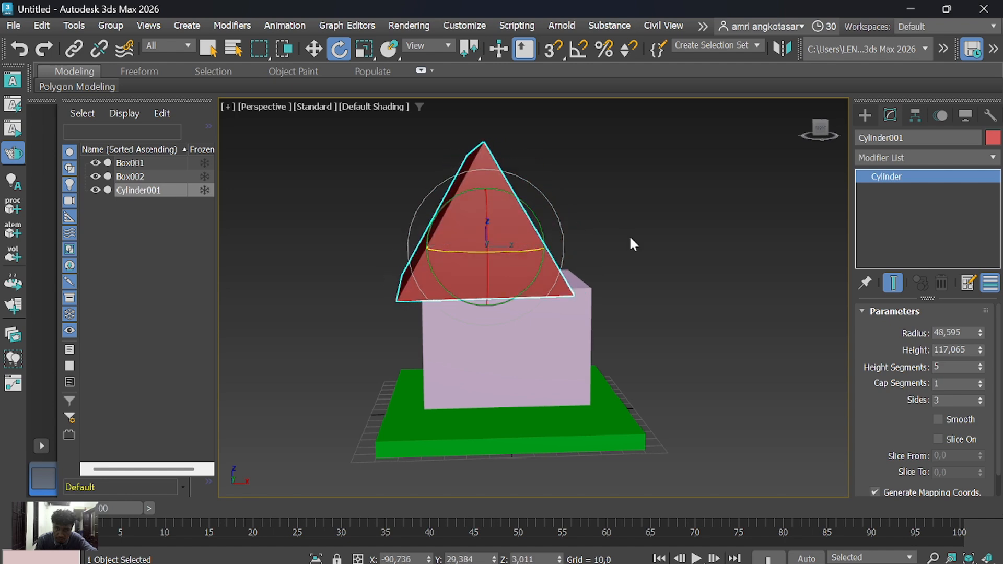
middle_click_drag(538, 188, 501, 217, "alt")
left_click_drag(419, 305, 397, 295)
Resize the roof prism to a radius of about 56.4 and a height of about 118.2, shifting it sideways to centre it over the box
key("w")
left_click_drag(464, 297, 496, 310)
left_click(829, 139)
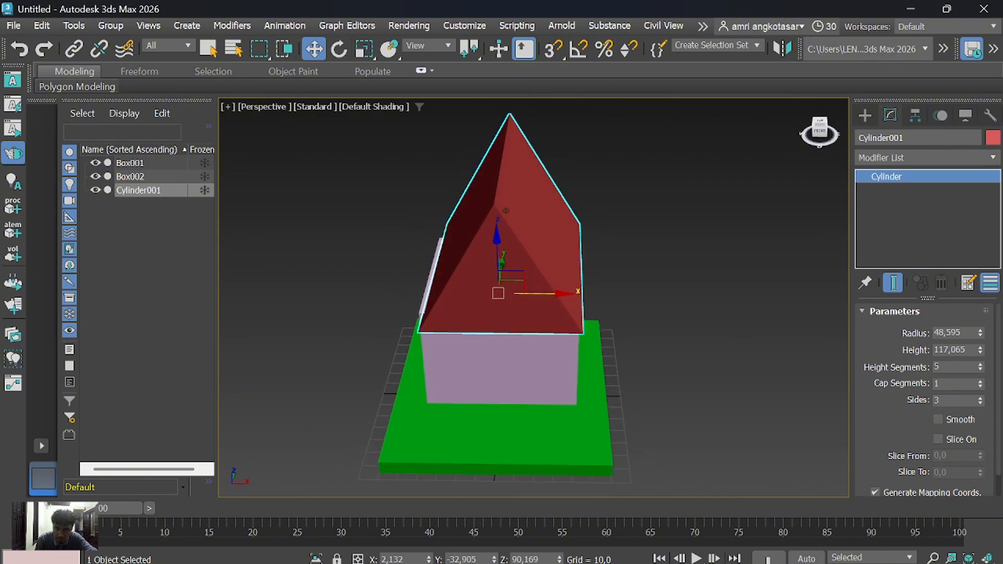
mouse_move(980, 333)
left_mouse_down()
mouse_move(984, 354)
mouse_move(983, 326)
left_mouse_up()
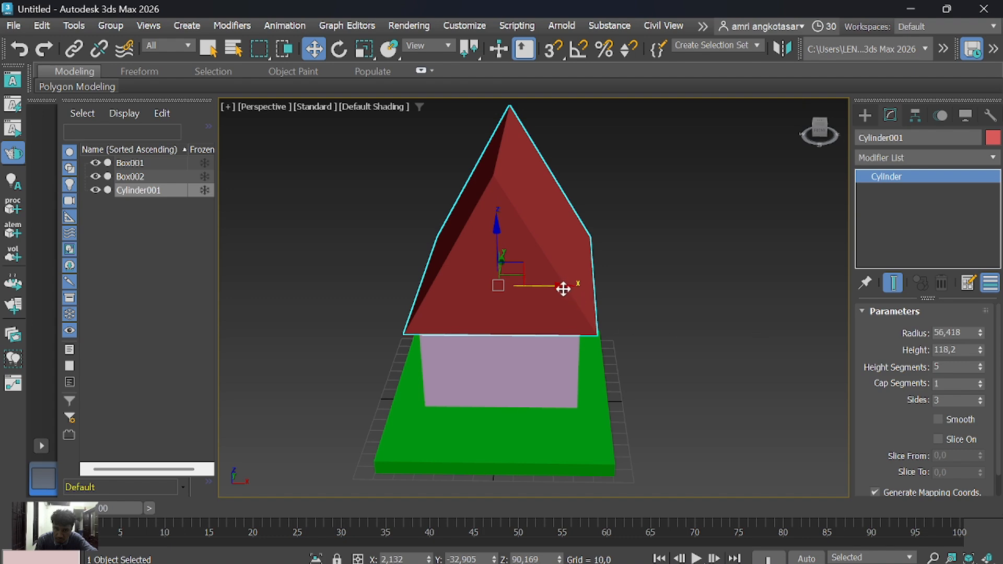
left_click_drag(563, 289, 550, 285)
left_click(815, 132)
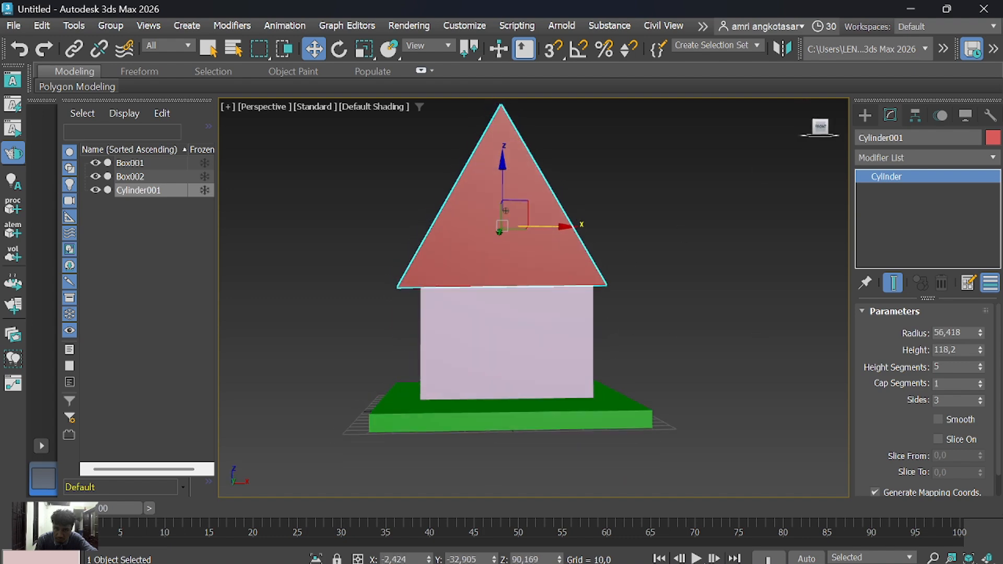
Fine-tune the roof prism's rotation from the side and front so it sits straight on the box
left_click_drag(816, 132, 888, 143)
left_click_drag(532, 213, 512, 220)
key("e")
left_click_drag(819, 128, 873, 159)
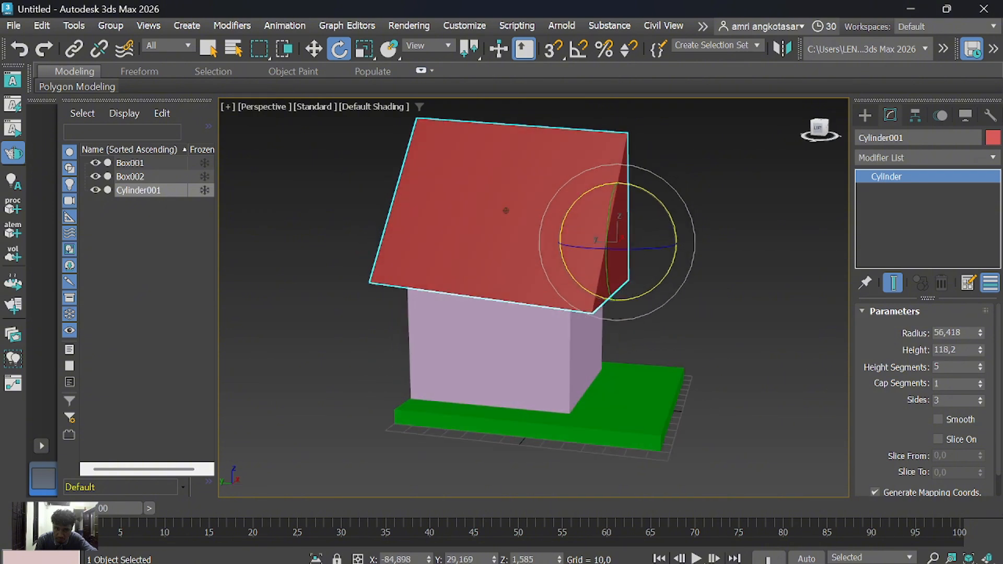
left_click_drag(633, 251, 667, 219)
left_click_drag(819, 129, 757, 167)
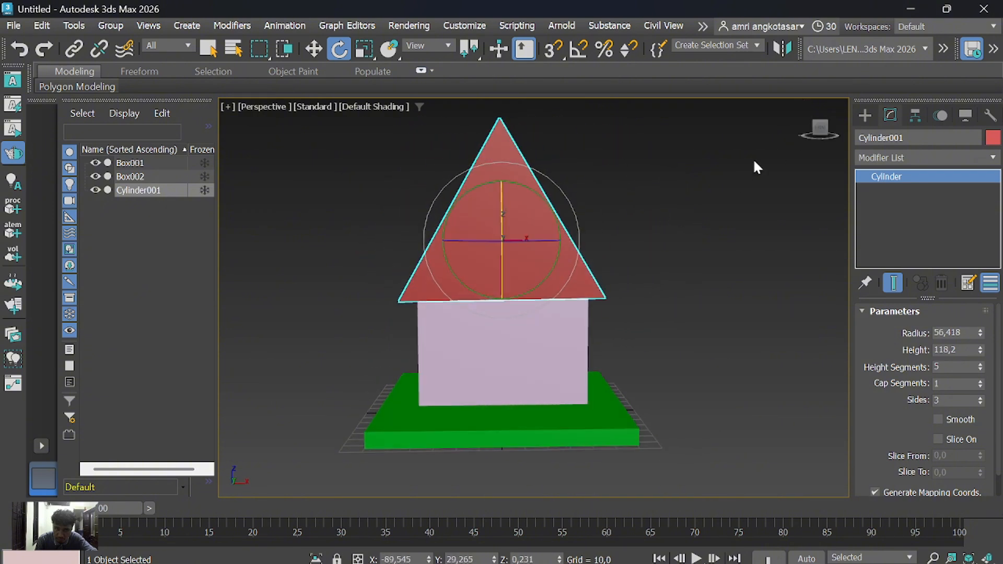
mouse_move(445, 229)
left_mouse_down()
mouse_move(449, 246)
mouse_move(451, 226)
left_mouse_up()
mouse_move(824, 135)
left_mouse_down()
mouse_move(832, 120)
mouse_move(839, 137)
left_mouse_up()
left_click_drag(663, 197, 664, 196)
Reposition the roof prism to about X -1.9, Z 96.8 and reduce its radius to about 54.7
right_click(642, 235)
left_click(627, 240)
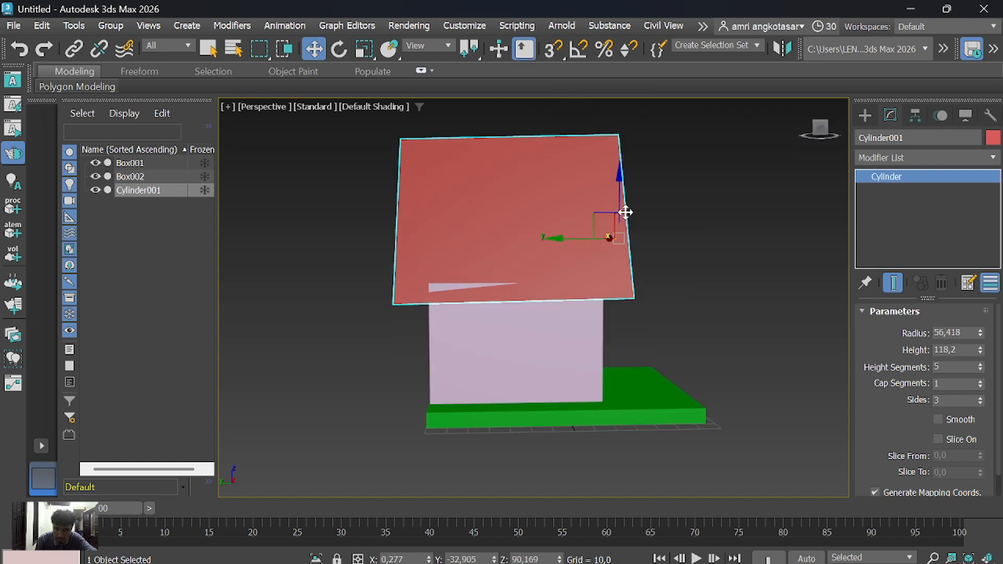
mouse_move(817, 128)
left_mouse_down()
mouse_move(798, 122)
mouse_move(807, 119)
mouse_move(815, 135)
left_mouse_up()
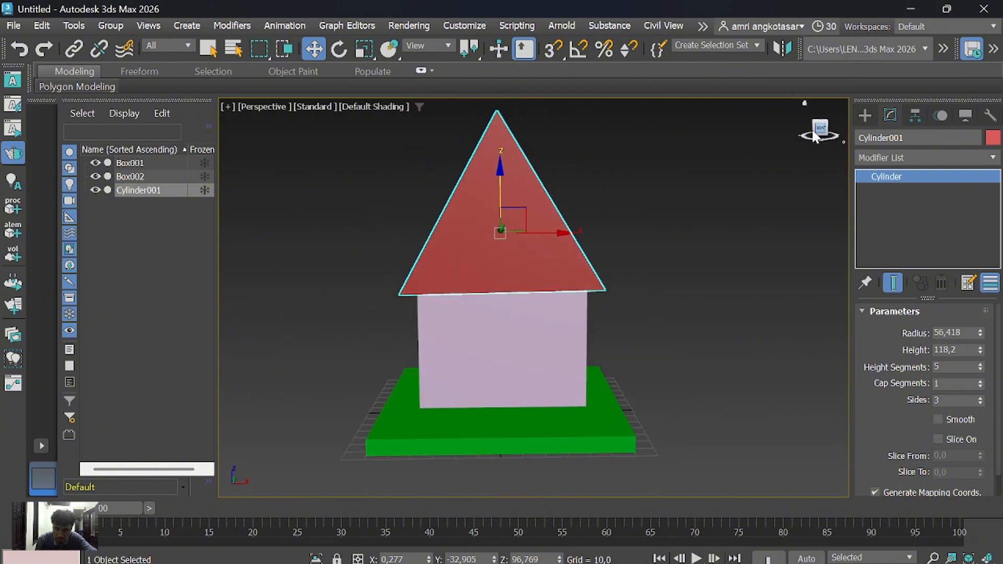
left_click_drag(566, 237, 560, 233)
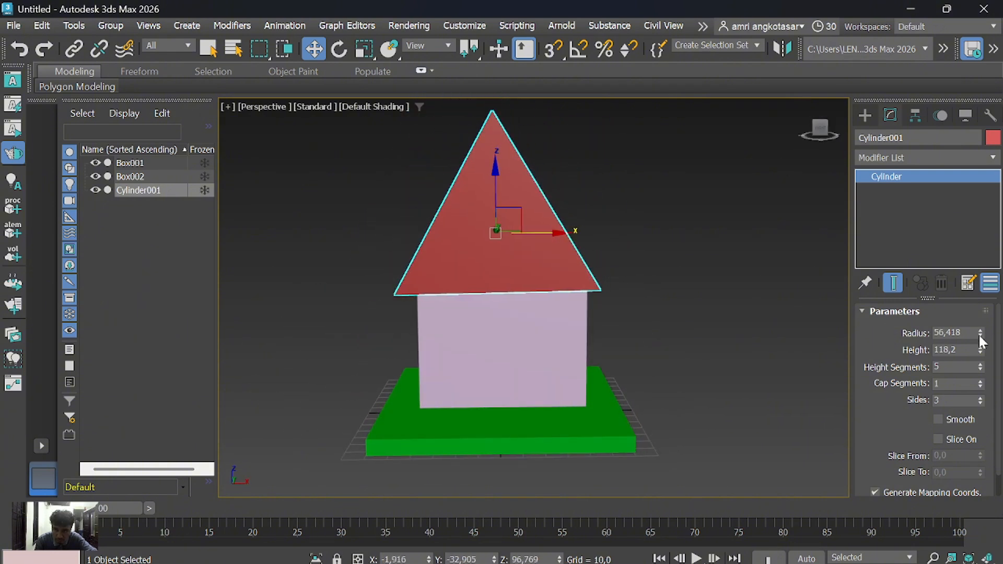
left_click_drag(982, 341, 982, 339)
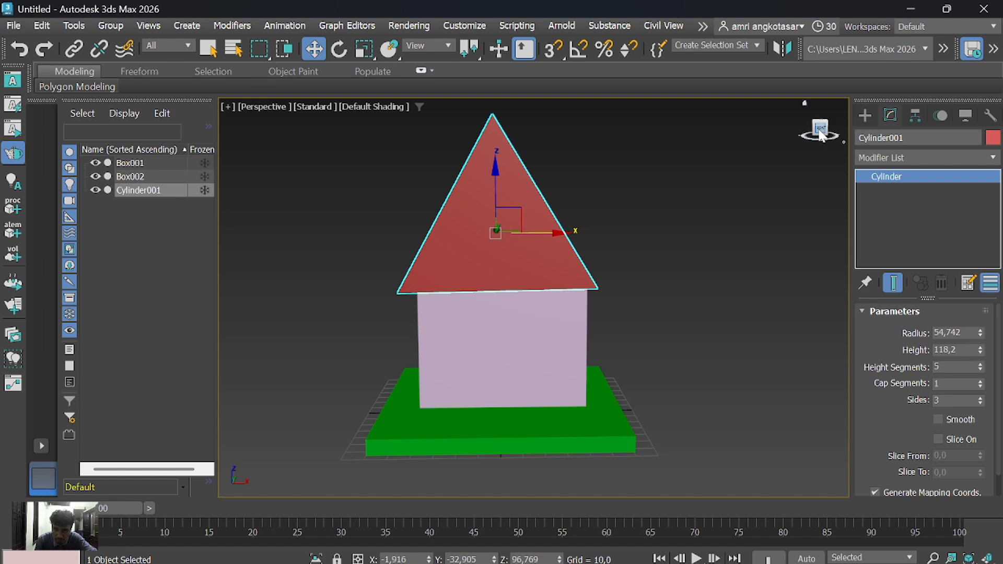
Shorten the roof prism to a height of about 106.9 and move it to about X -0.6, Y -27.6
left_click_drag(820, 135, 821, 137)
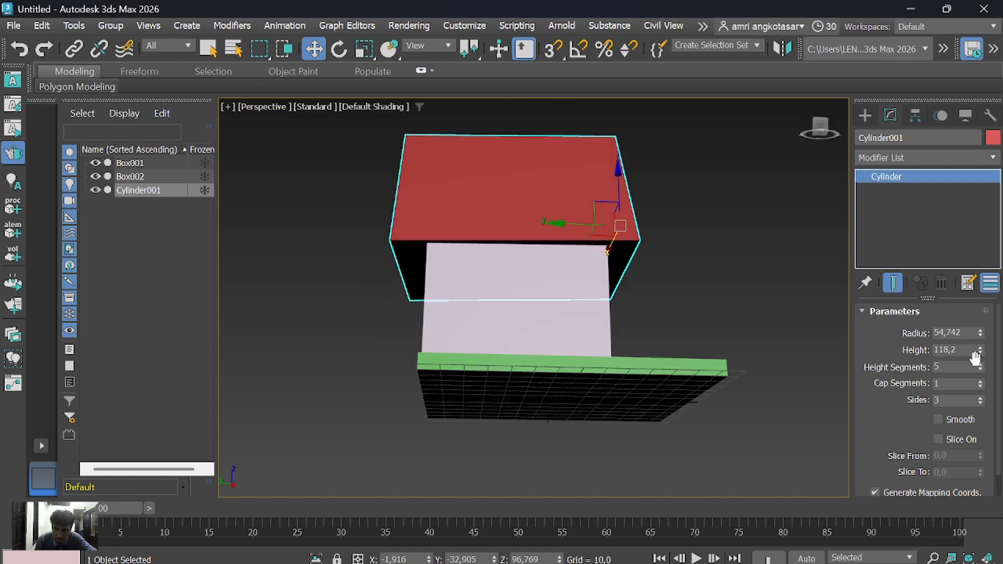
left_click_drag(982, 355, 980, 359)
left_click_drag(562, 227, 552, 228)
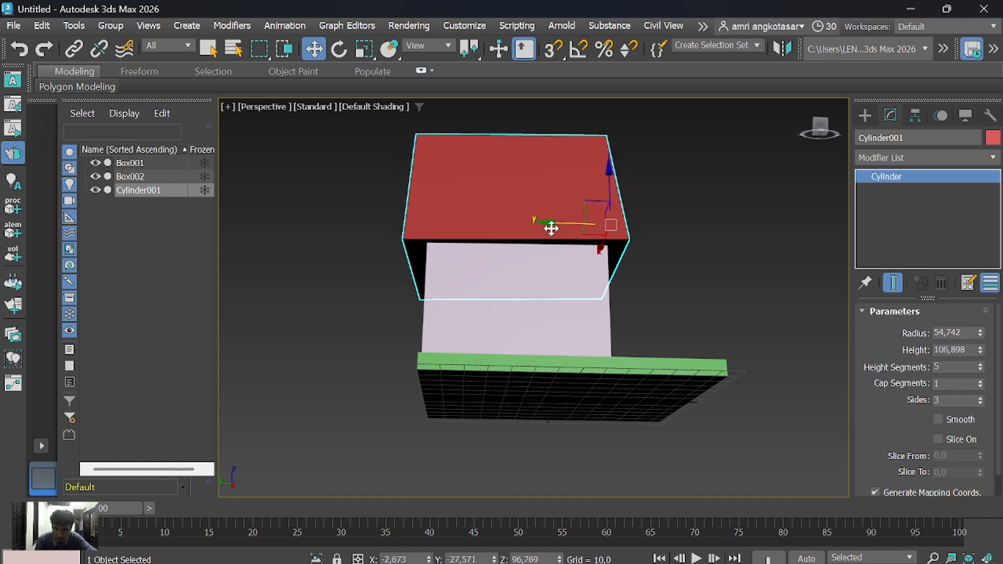
left_click(823, 135)
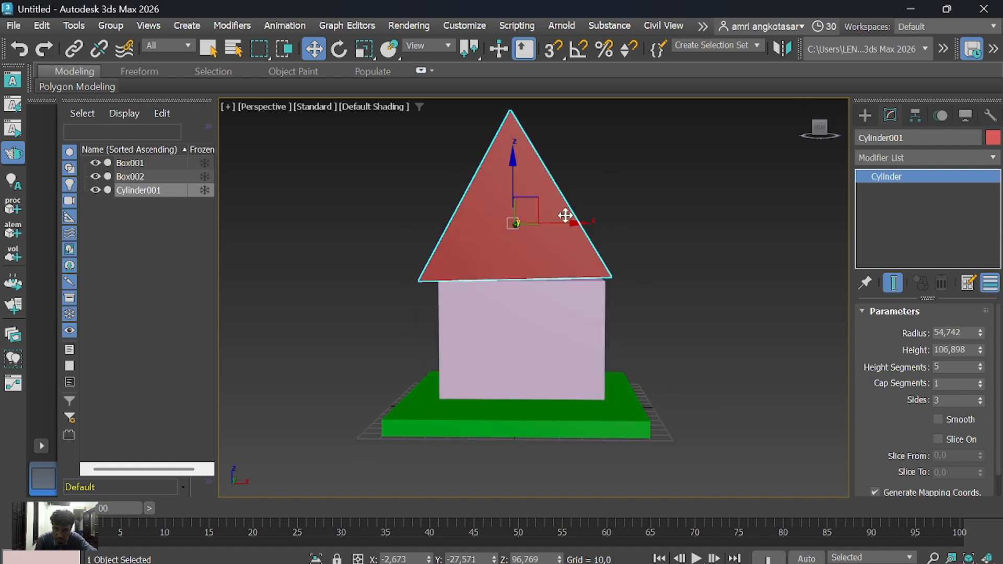
left_click_drag(569, 222, 577, 224)
Rotate the roof prism slightly from the front to level its lower edge on the house body, and deselect it
right_click(524, 219)
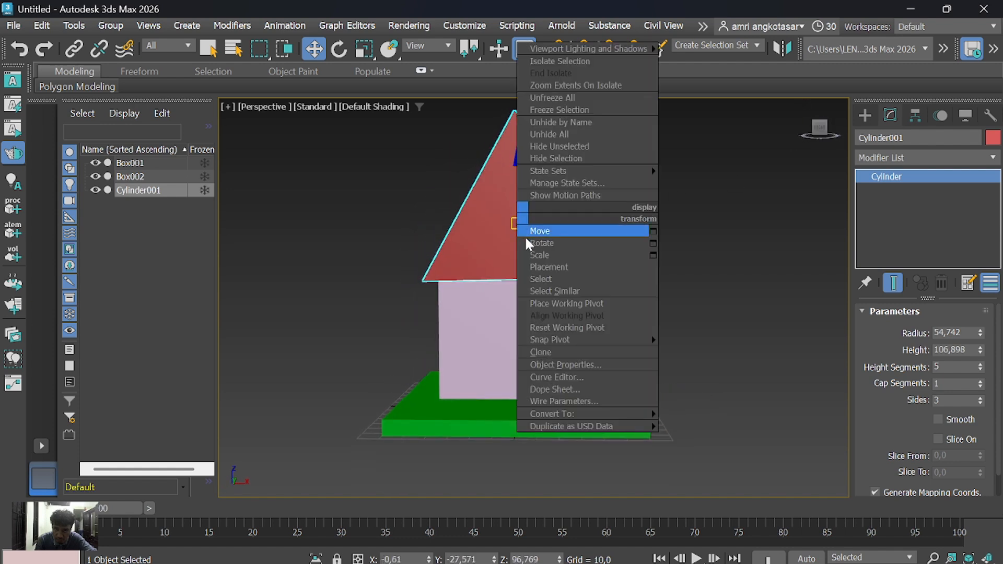
left_click(524, 236)
left_click_drag(560, 189, 557, 194)
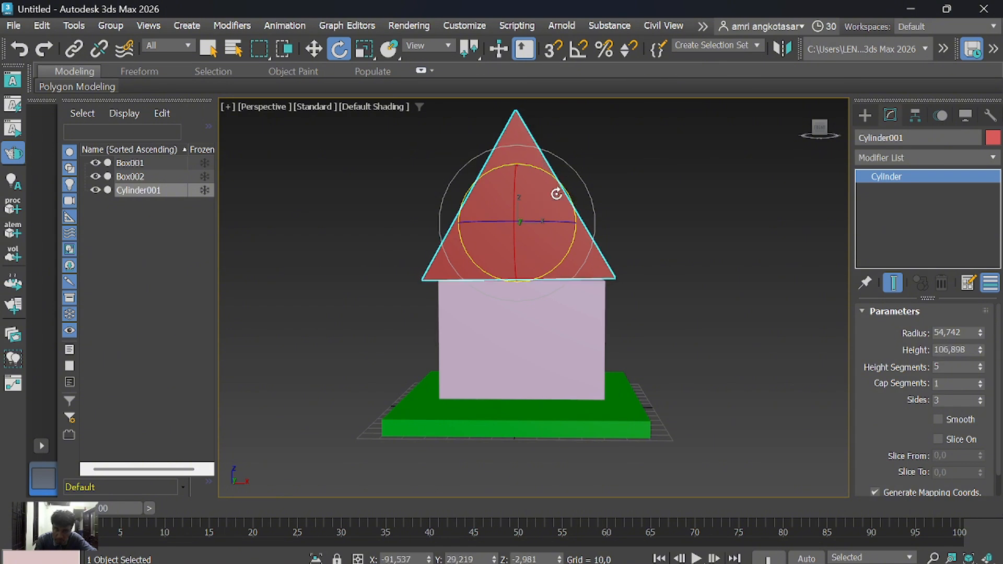
right_click(567, 219)
left_click(599, 238)
mouse_move(819, 128)
left_mouse_down()
mouse_move(790, 94)
mouse_move(820, 128)
left_mouse_up()
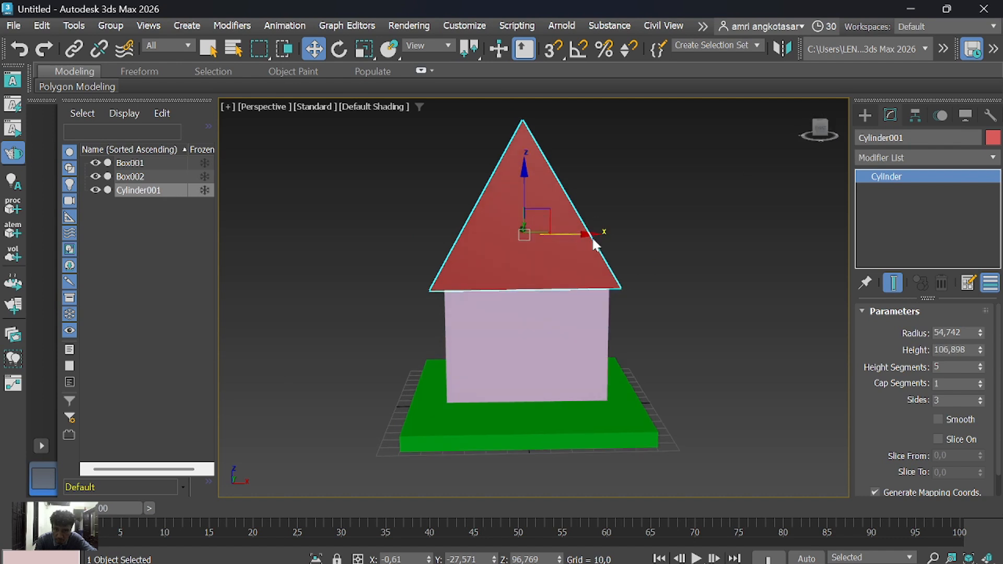
left_click(612, 235)
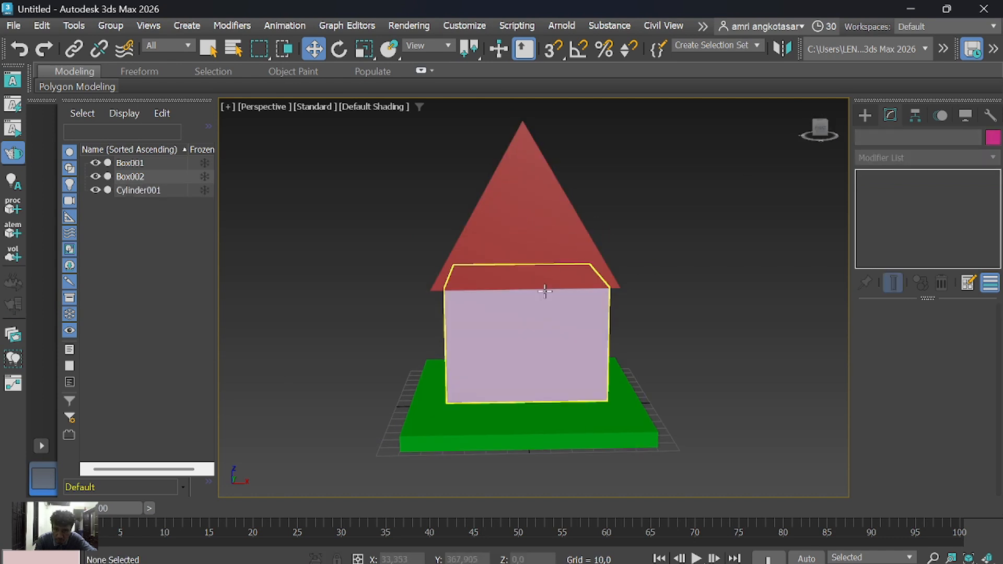
Create a thin door box with AutoGrid on the body's front face, about 33.2 long and 17.2 wide, reaching down to the base
left_click(866, 115)
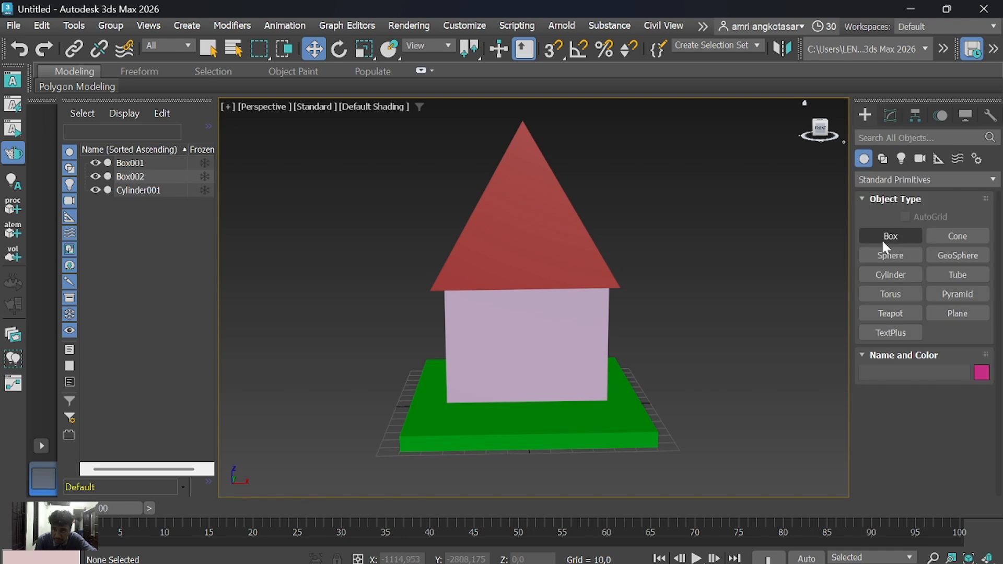
left_click(891, 236)
scroll(512, 377, "up", 3)
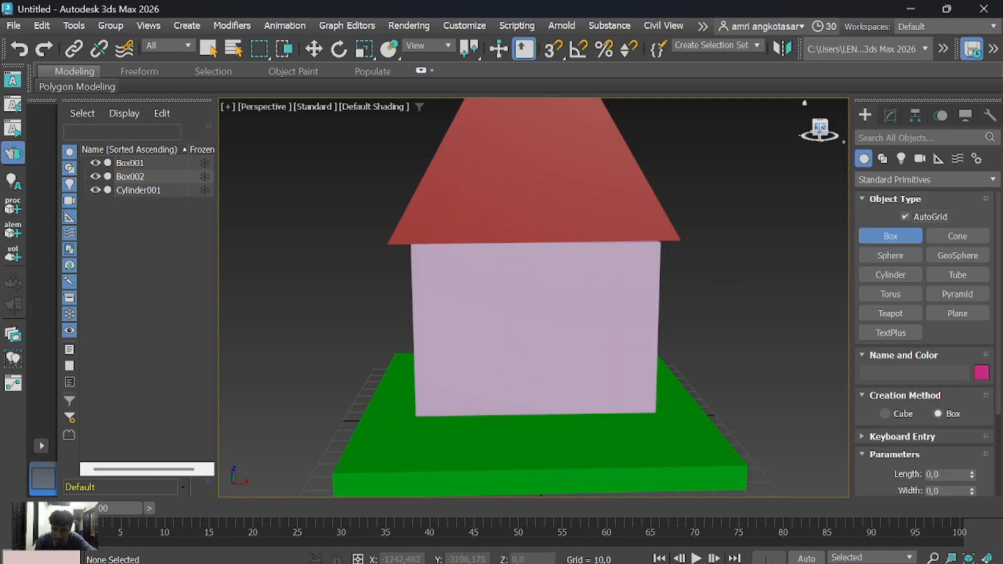
left_click(821, 130)
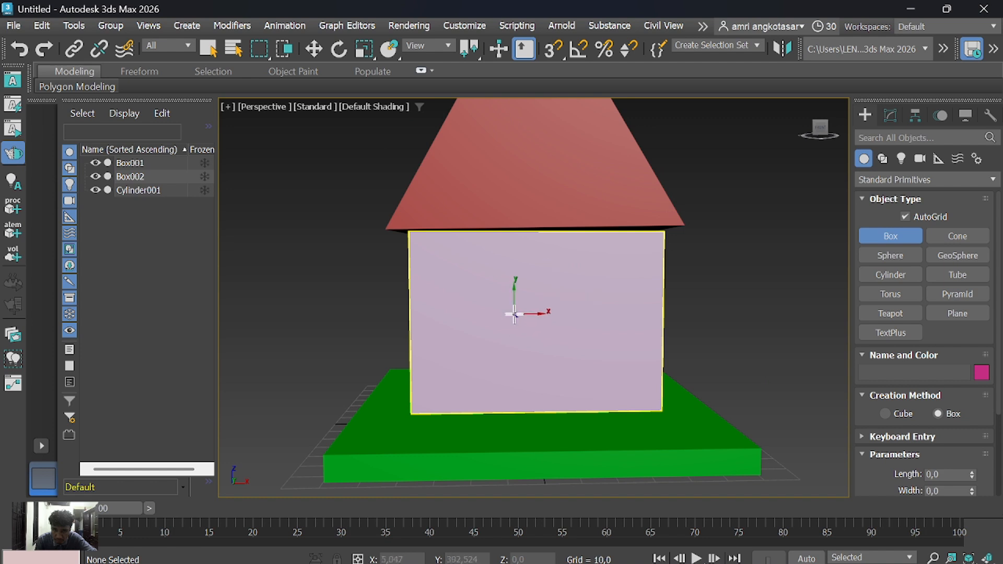
left_click_drag(514, 314, 565, 414)
left_click(565, 419)
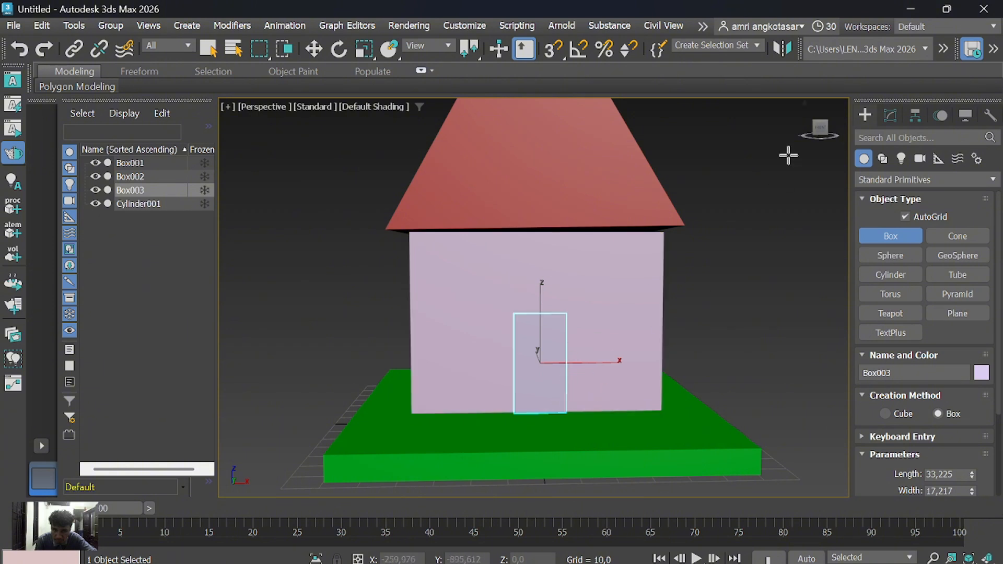
Create a thin window box on the front wall beside the door, about 15.1 long and 16.4 wide, and end box creation
middle_click_drag(531, 124, 511, 335, "alt")
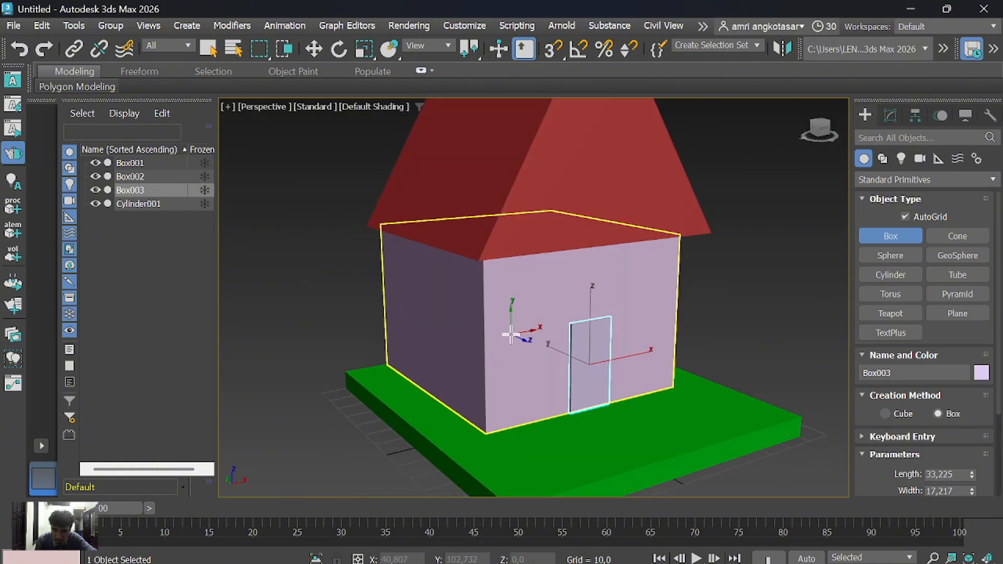
left_click_drag(514, 340, 553, 374)
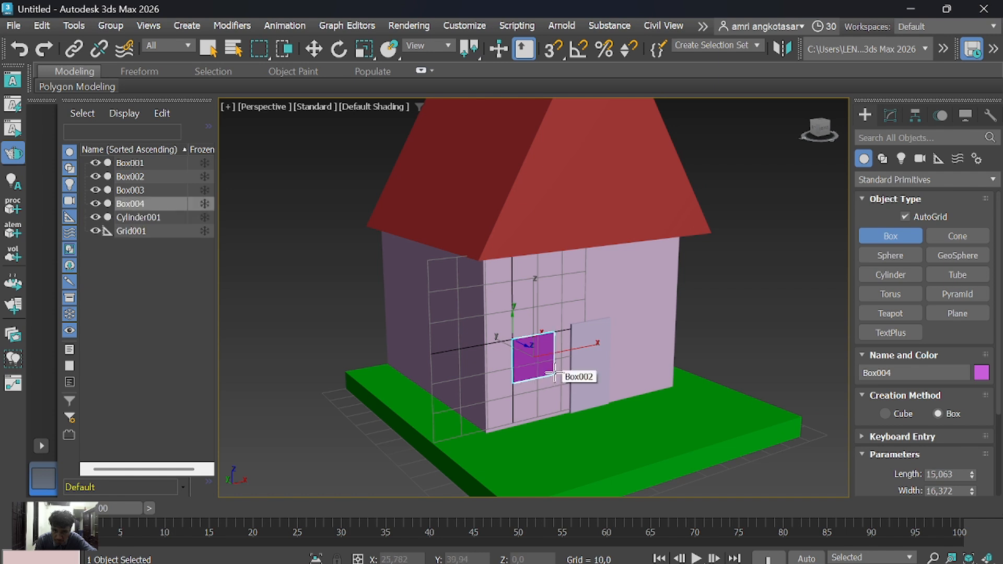
left_click(554, 374)
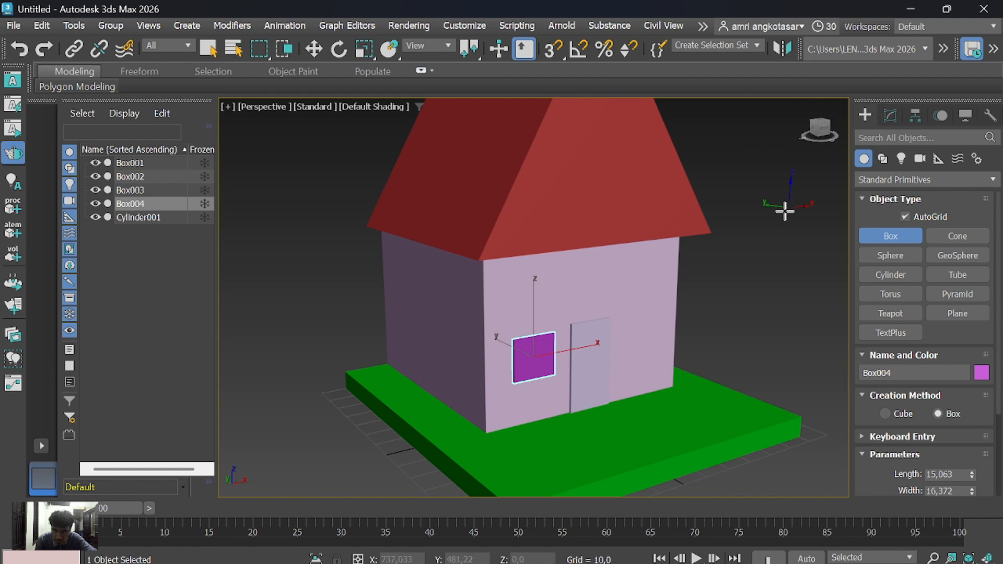
right_click(784, 220)
Try to duplicate the purple window box on the front wall, and undo the last result
left_click_drag(819, 129, 496, 117)
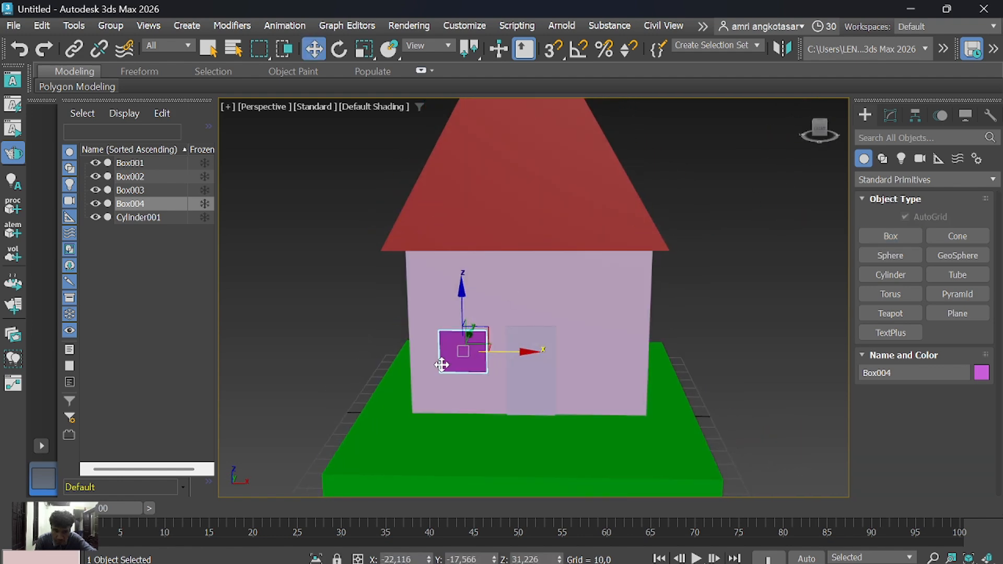
key("ctrl+c")
key("ctrl+v")
left_click(473, 362)
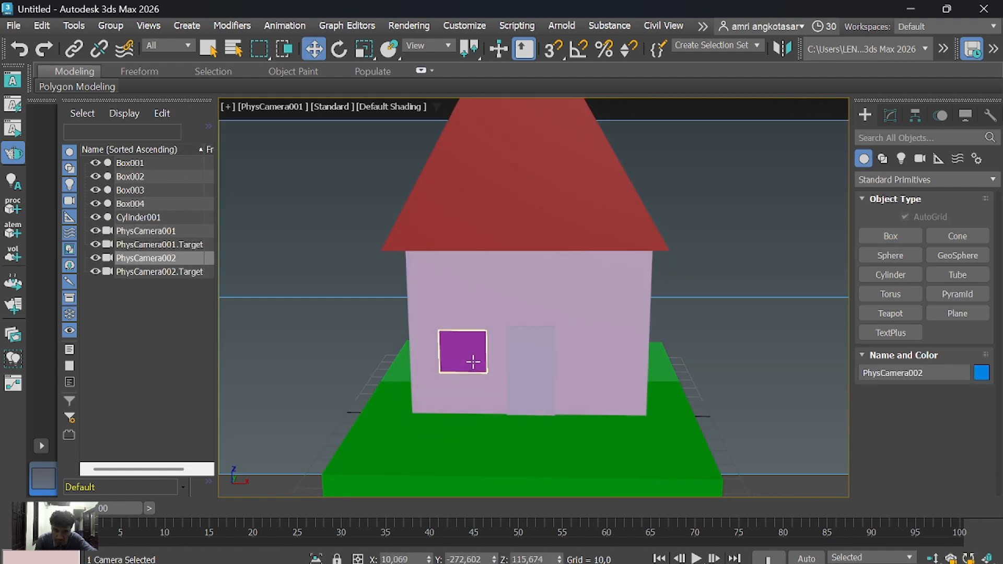
key("ctrl+z")
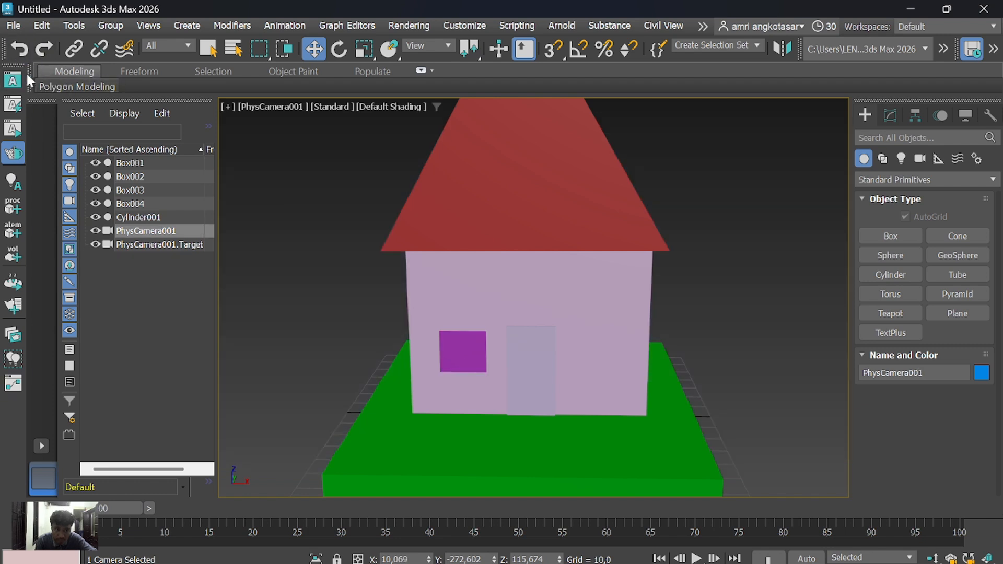
Clone the house body box as an instance
left_click(455, 353)
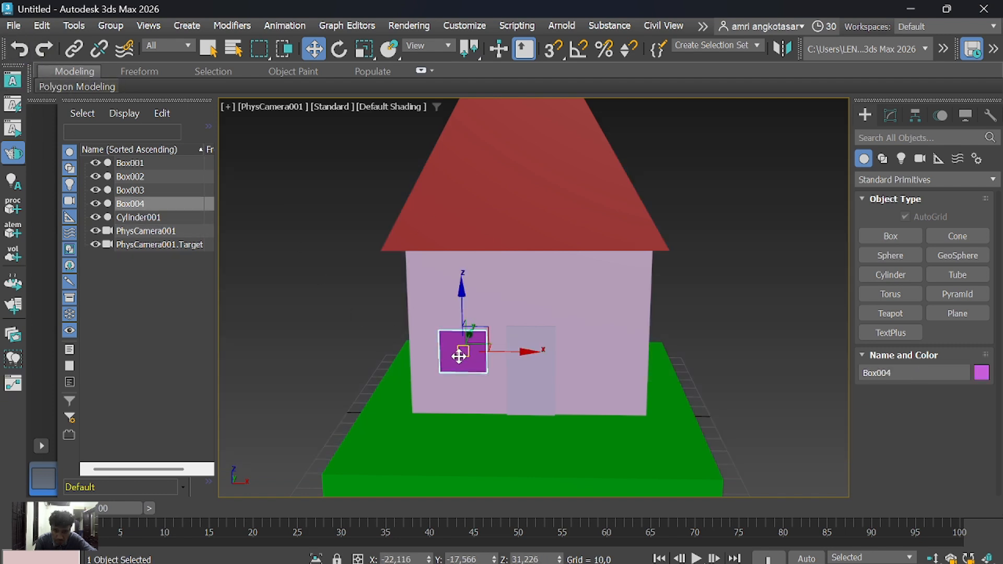
left_click(592, 339)
key("ctrl+v")
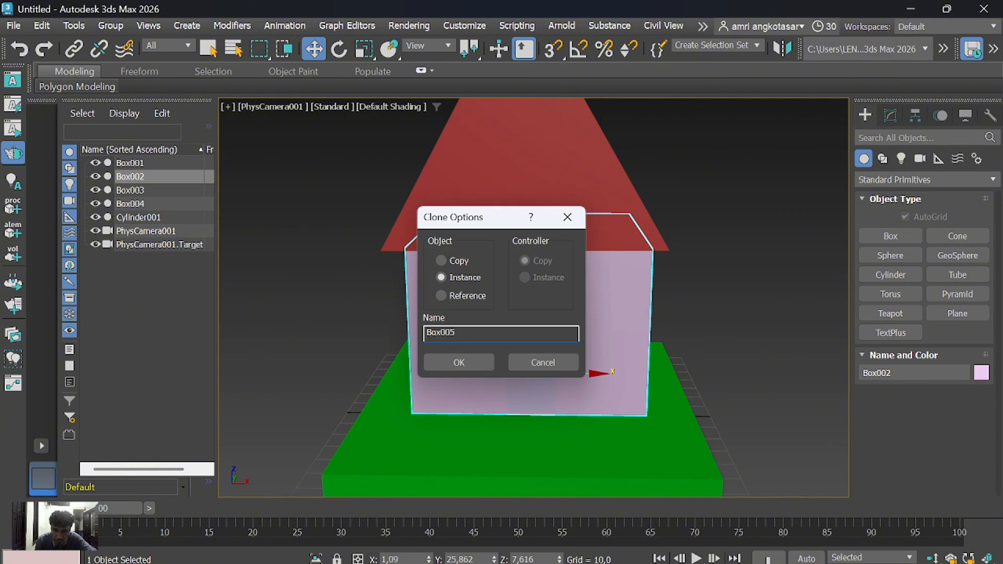
left_click(462, 361)
Nudge the window box towards the door to about X -20.2 and delete PhysCamera001 with its target
left_click(473, 352)
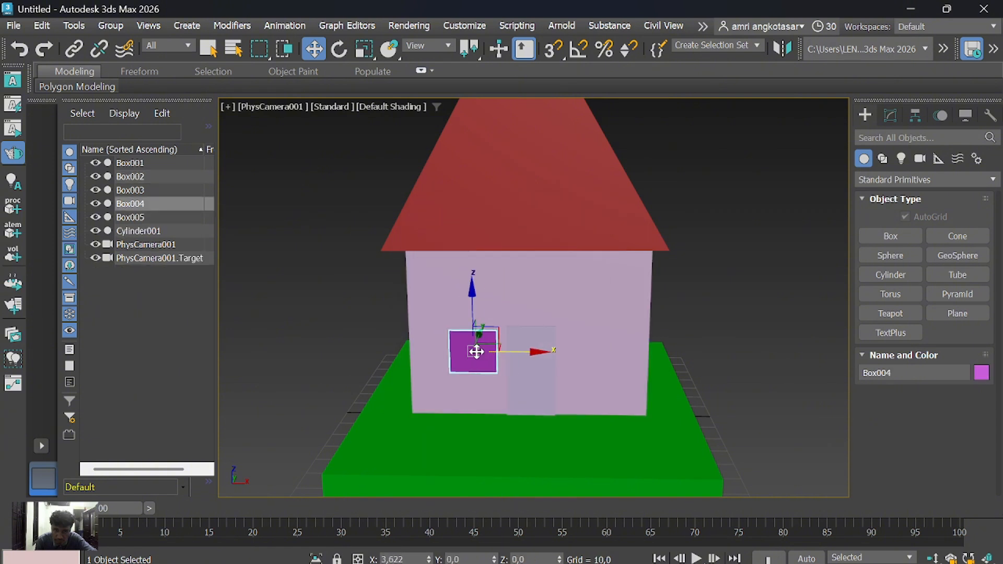
left_click(171, 259)
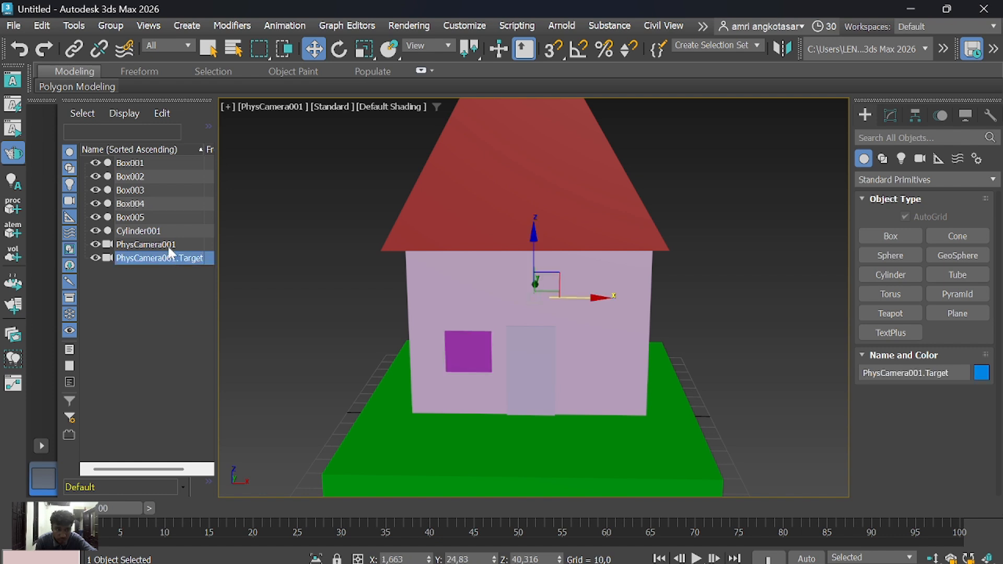
left_click(17, 50)
left_click(139, 258)
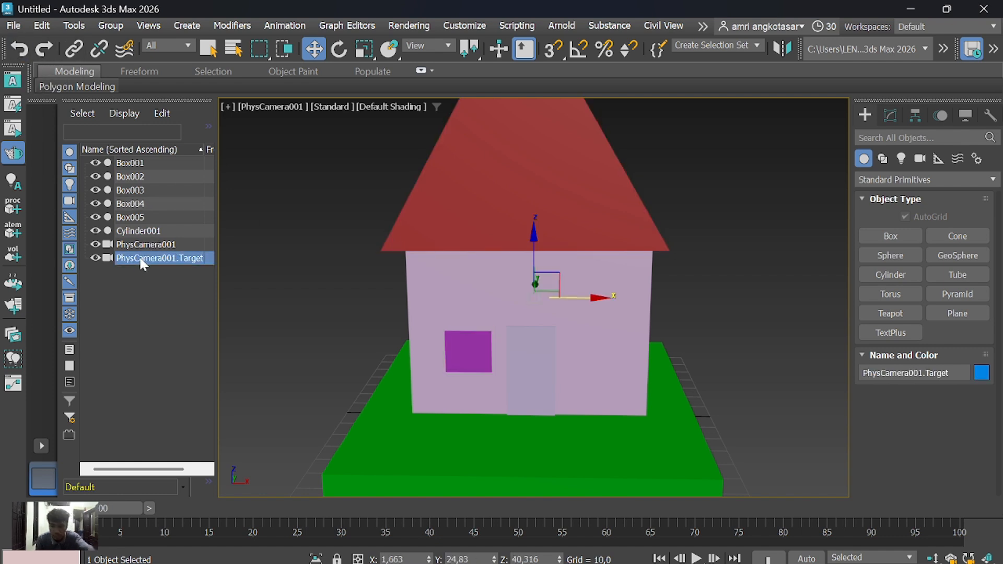
key("Delete")
Select the window box and shift it further towards the door to about X -18.4
left_click(136, 231)
left_click(134, 224)
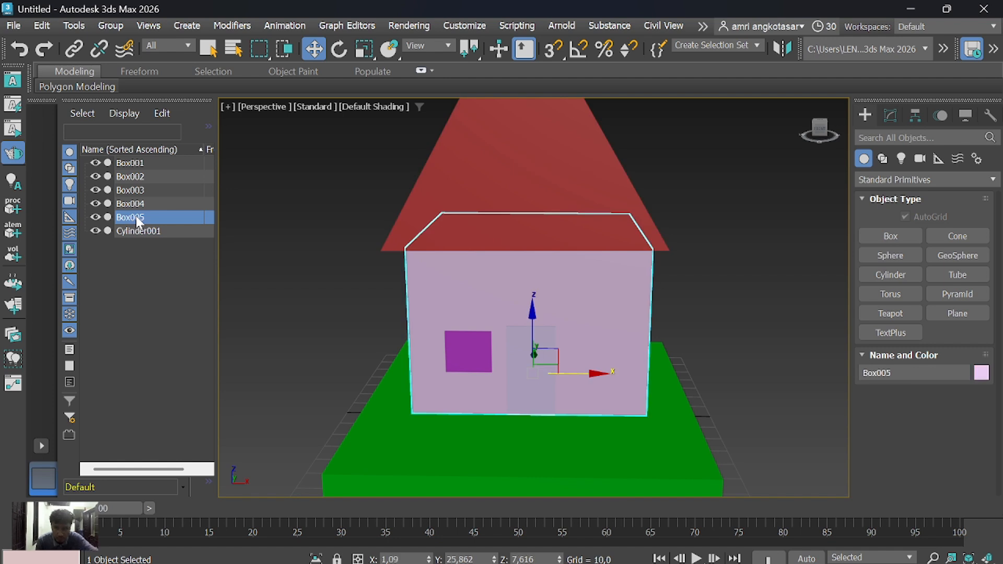
left_click(136, 206)
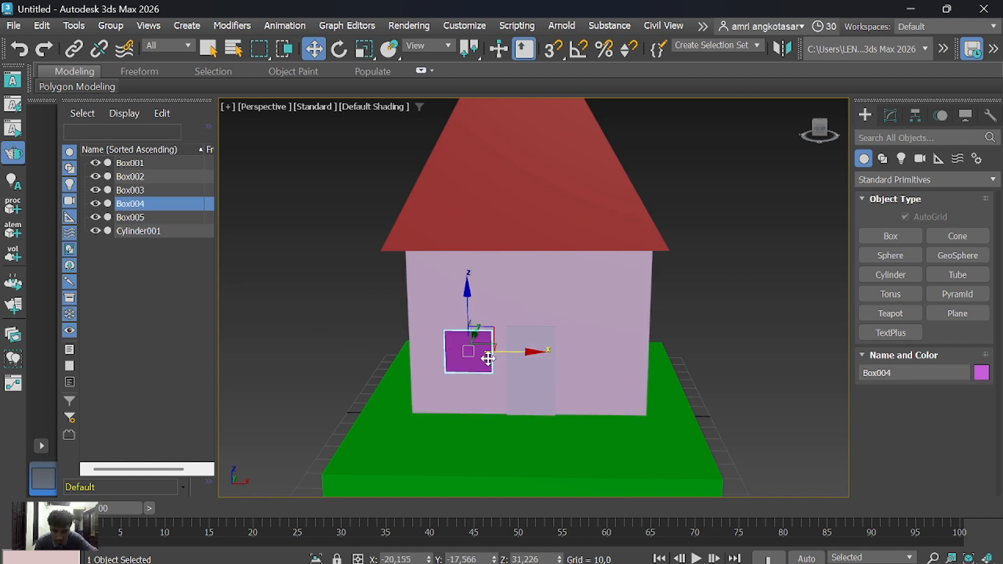
key("ctrl+z")
mouse_move(482, 355)
left_mouse_down()
mouse_move(502, 354)
mouse_move(487, 350)
left_mouse_up()
Move the PhysCamera001 target to about Y -25.4 and delete the camera with its target
left_click(165, 258)
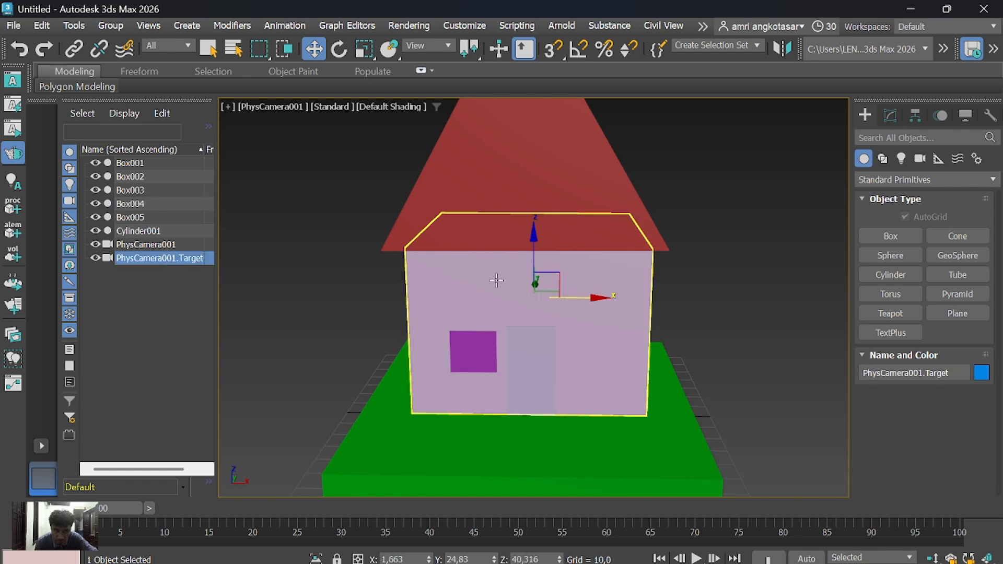
left_click_drag(537, 283, 569, 288)
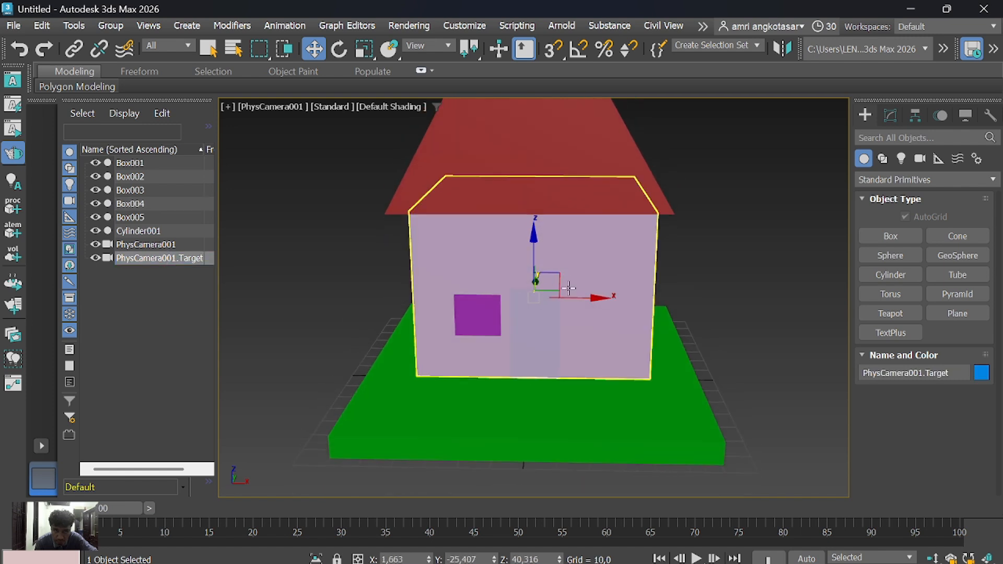
key("Delete")
Try again to duplicate the window box, and delete PhysCamera001 with its target
scroll(472, 309, "up", 3)
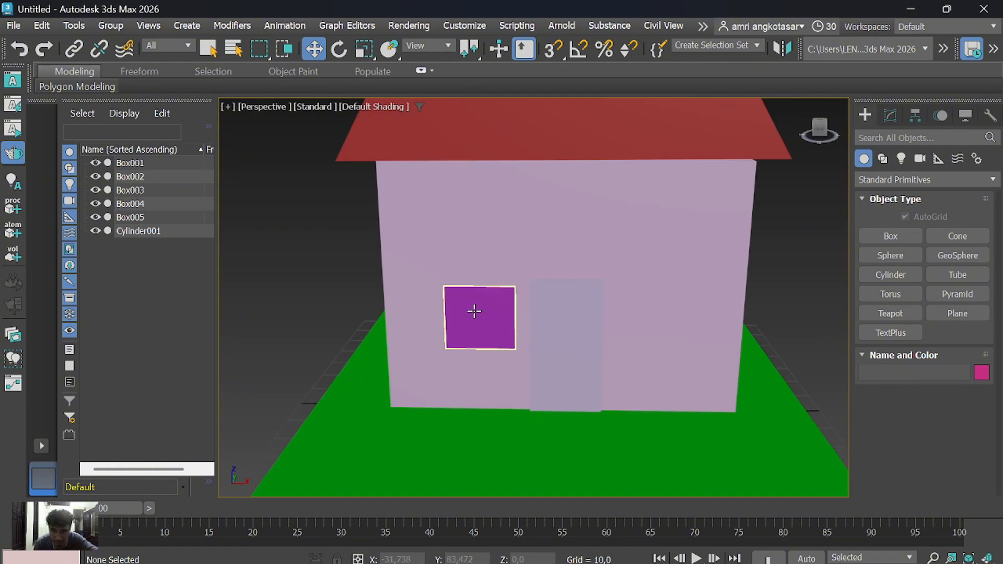
left_click(476, 311)
key("ctrl+z")
key("ctrl+z")
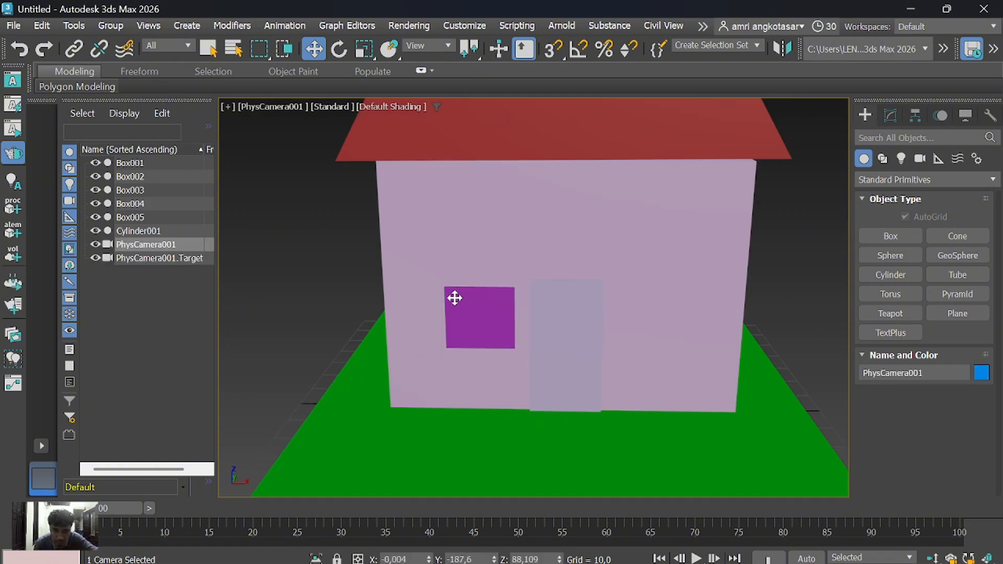
left_click(187, 259)
key("Delete")
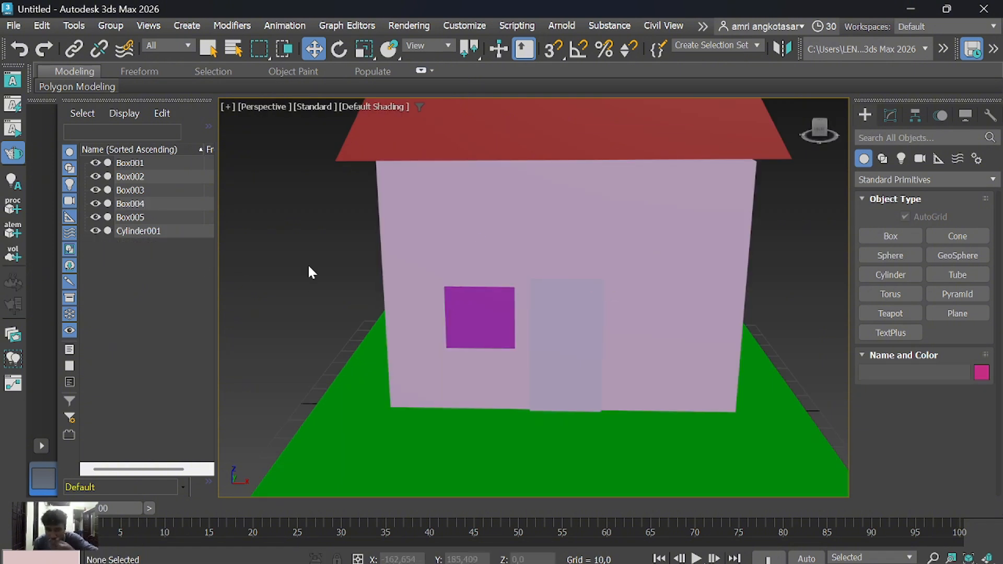
right_click(461, 299)
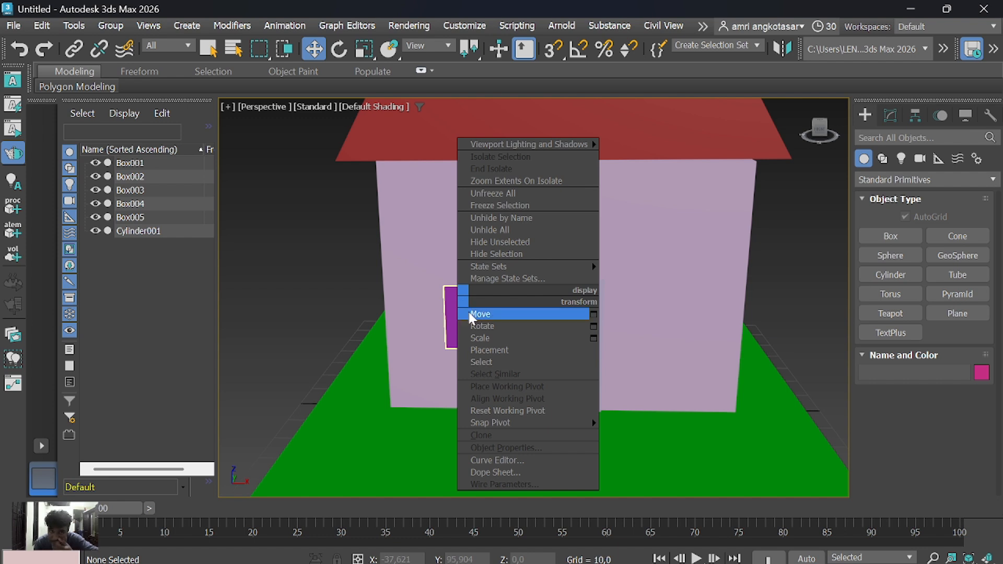
left_click(449, 312)
left_click(448, 311)
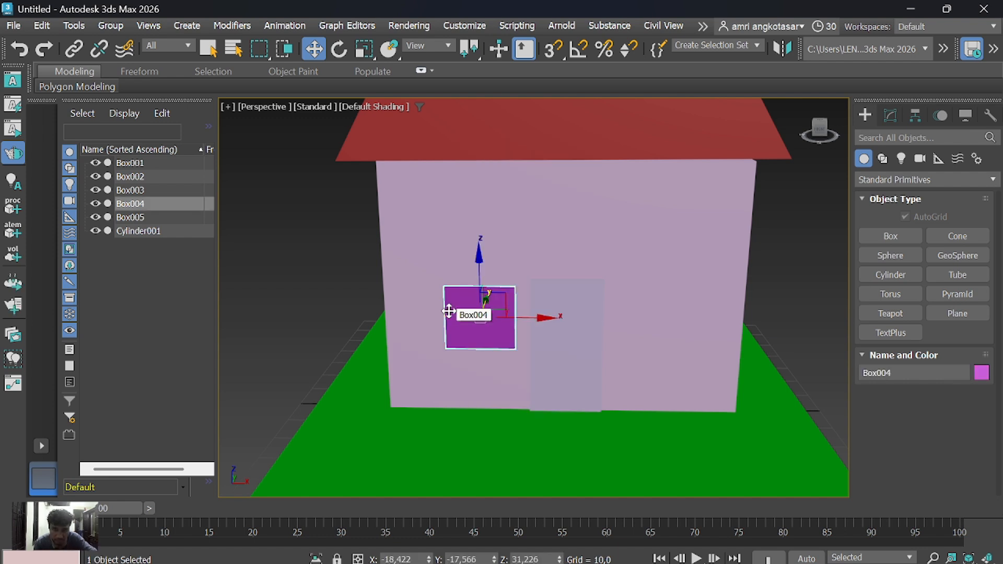
right_click(401, 274)
left_click(281, 177)
right_click(282, 177)
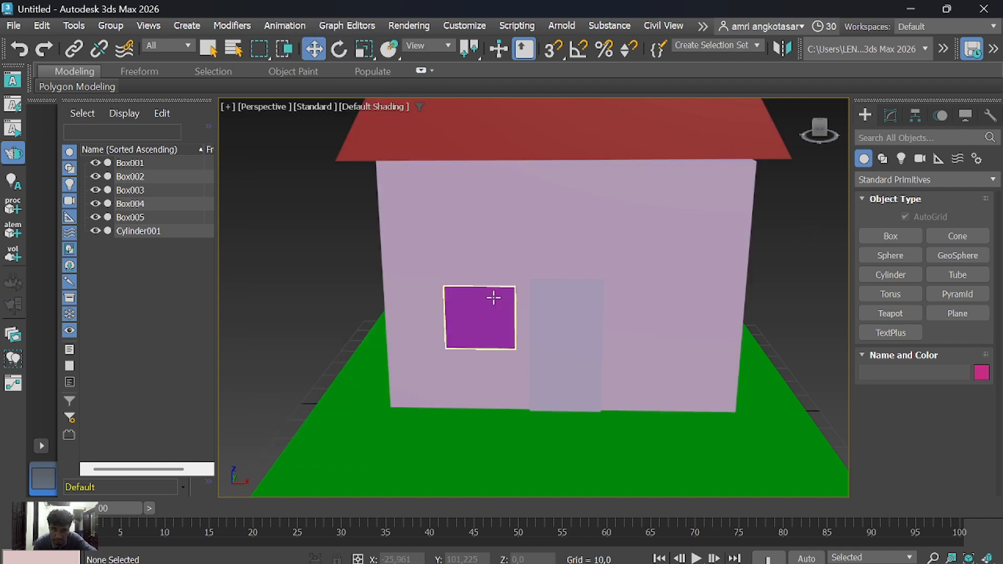
Try once more to duplicate the window box, remove the physical camera with its target, and reselect the window box
key("ctrl+c")
left_click(120, 257)
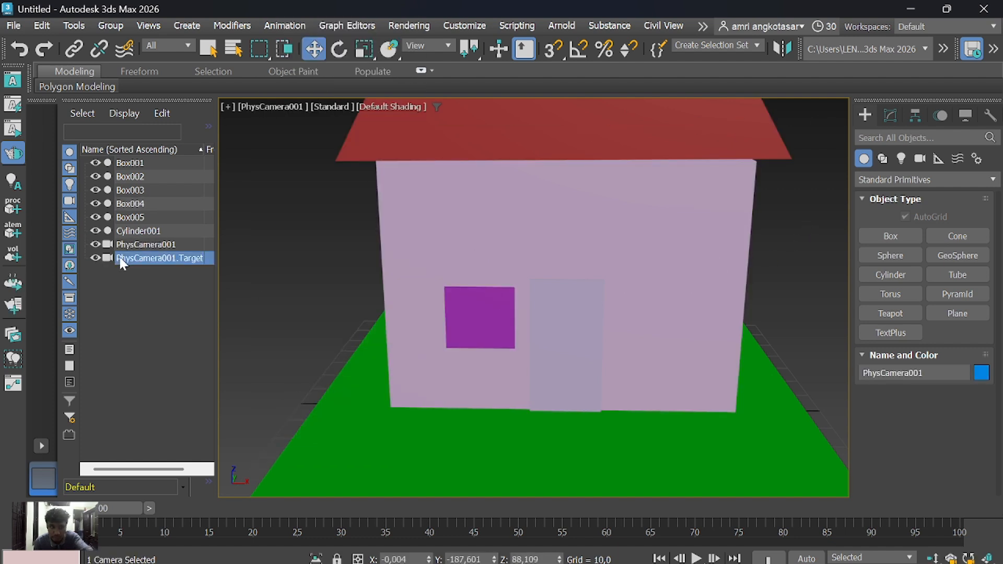
key("Delete")
left_click(502, 320)
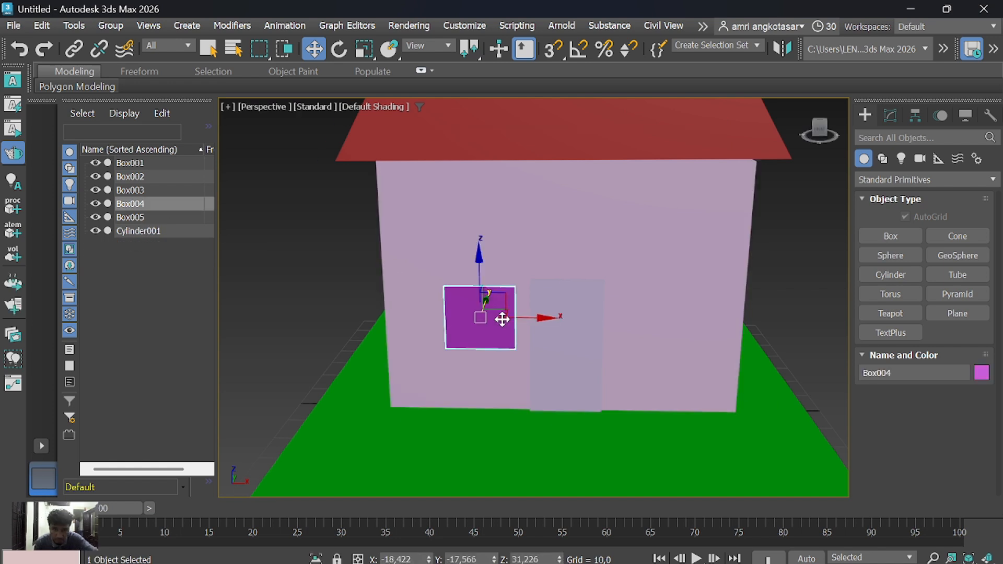
key("ctrl+z")
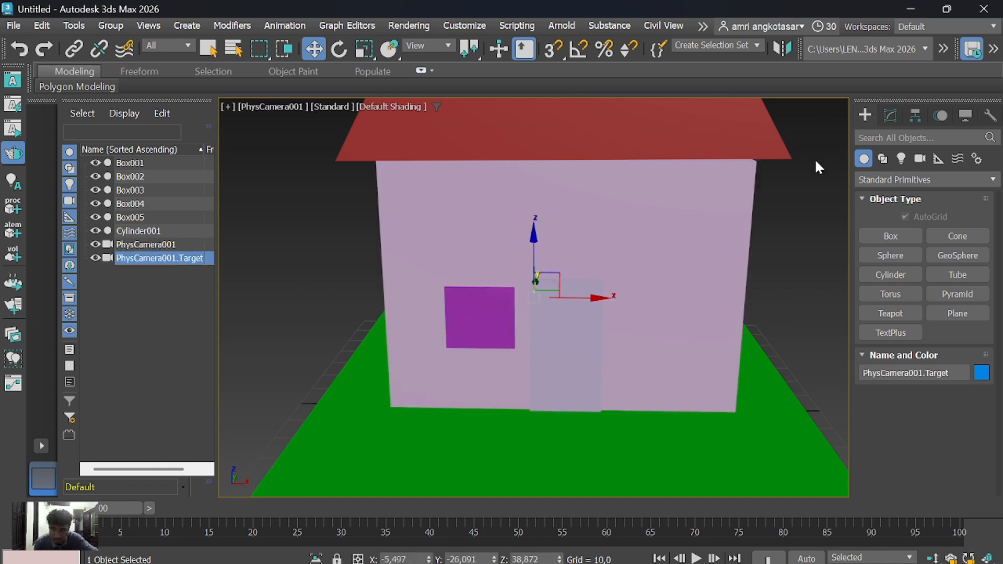
key("Delete")
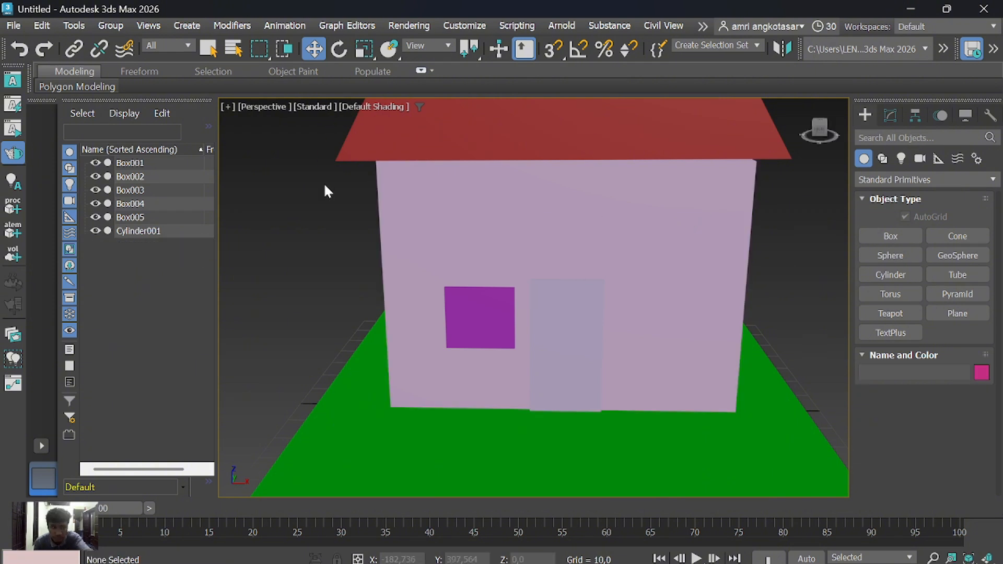
left_click(497, 329)
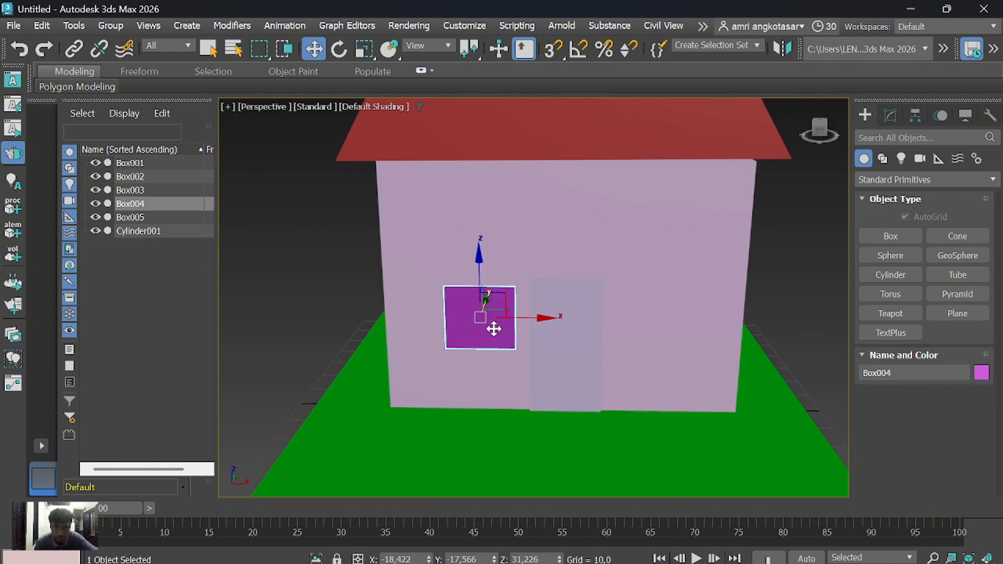
Try a second window box, about 14.8 by 18.4, on the wall beyond the door, shift it along Y, and delete it
left_click(883, 237)
left_click_drag(618, 290, 691, 351)
left_click(691, 351)
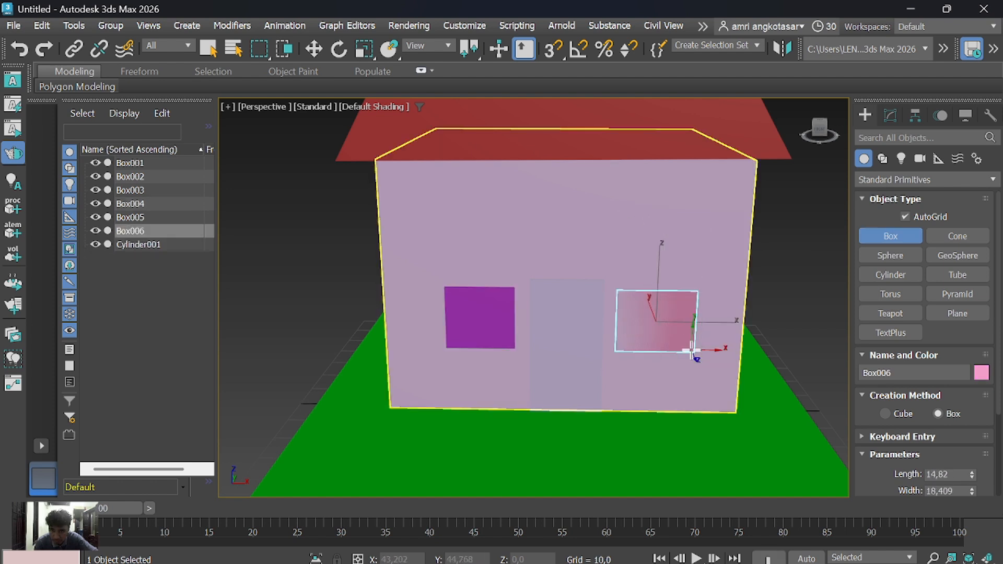
key("w")
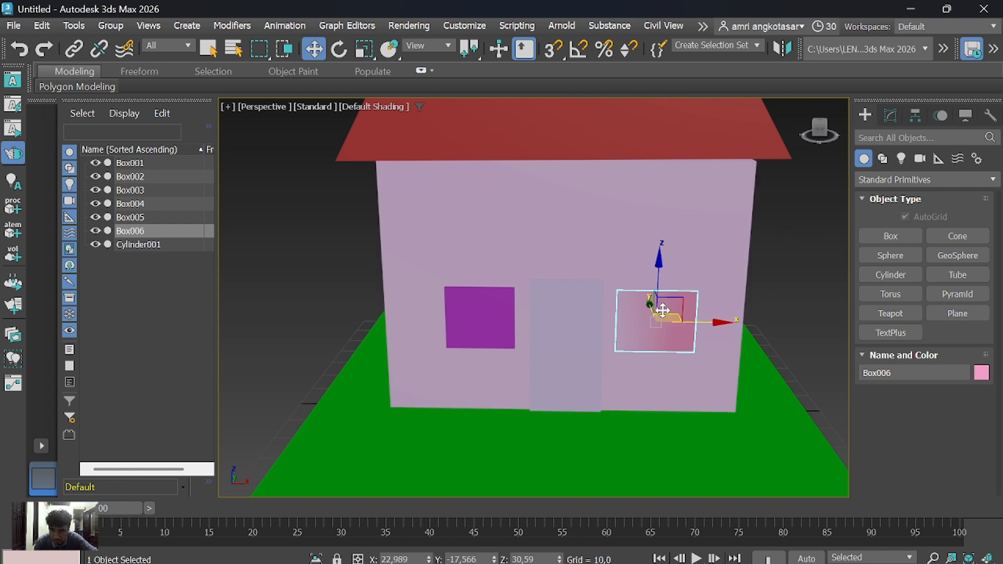
left_click_drag(651, 313, 651, 315)
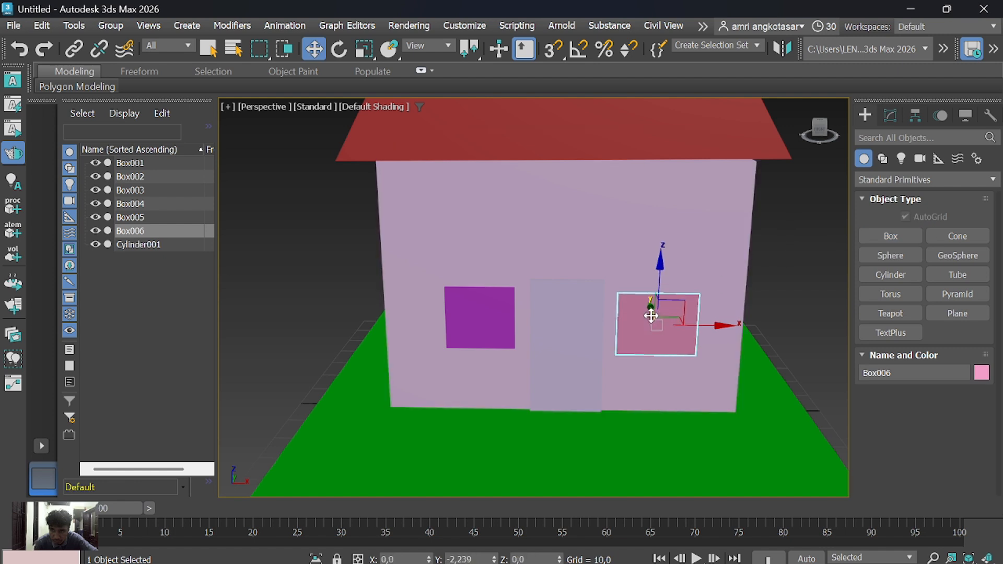
key("Delete")
Create a box about 15.7 long and 18.2 wide on the front wall, across the door from the existing window
left_click(883, 233)
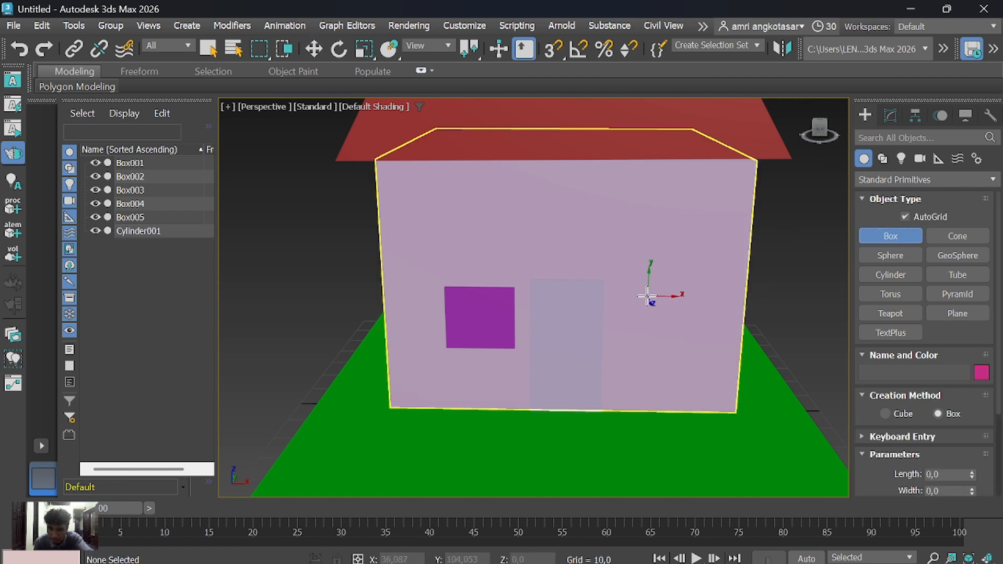
left_click_drag(629, 294, 700, 362)
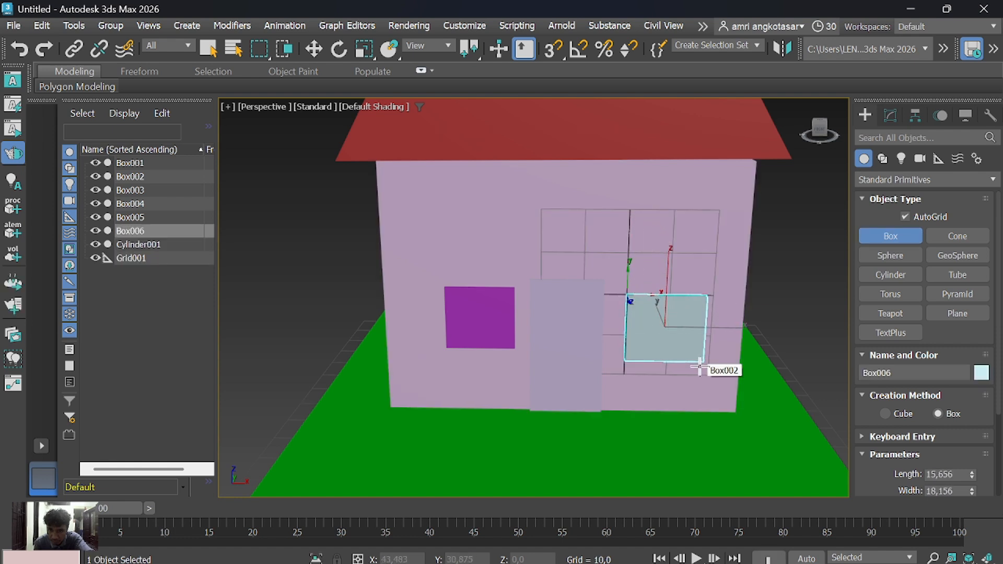
left_click(699, 365)
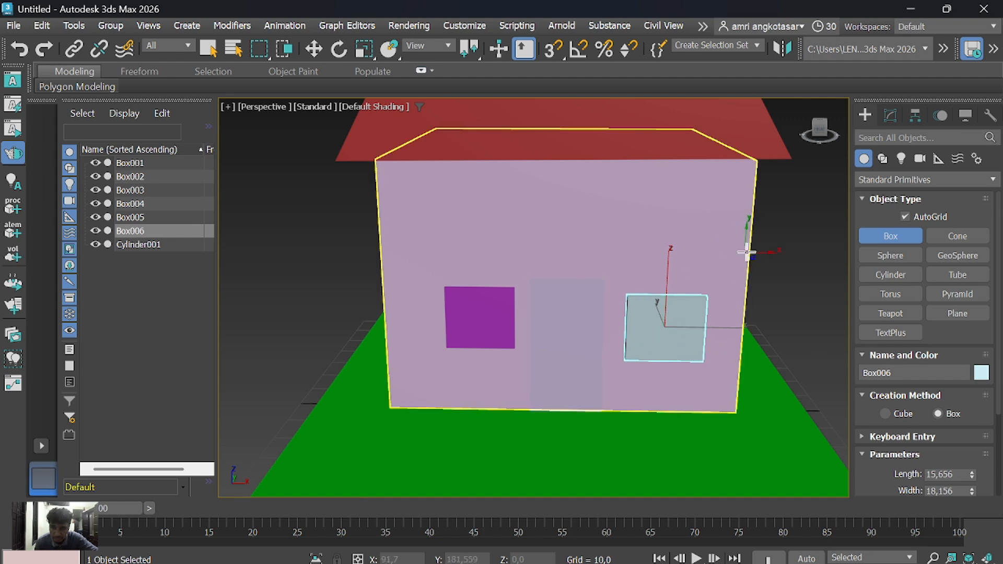
key("w")
Rotate the new window box by about 4.5 degrees around the Y axis
left_click_drag(818, 132, 818, 129)
scroll(593, 271, "down", 4)
left_click_drag(819, 131, 818, 122)
right_click(582, 171)
left_click(606, 201)
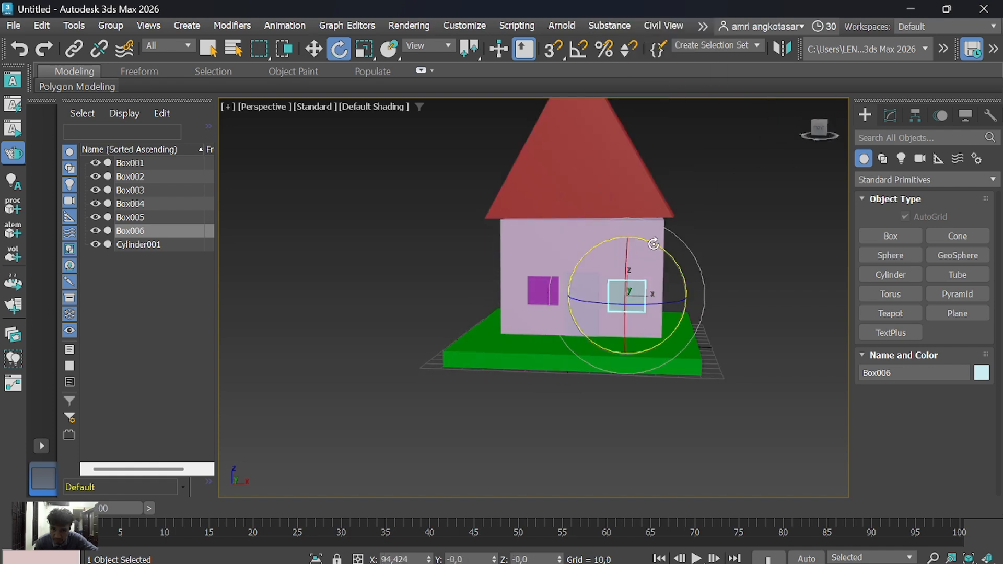
left_click_drag(658, 246, 657, 247)
Rotate the prism roof by about 0.8 degrees around the Y axis and clear the selection
right_click(586, 175)
right_click(540, 176)
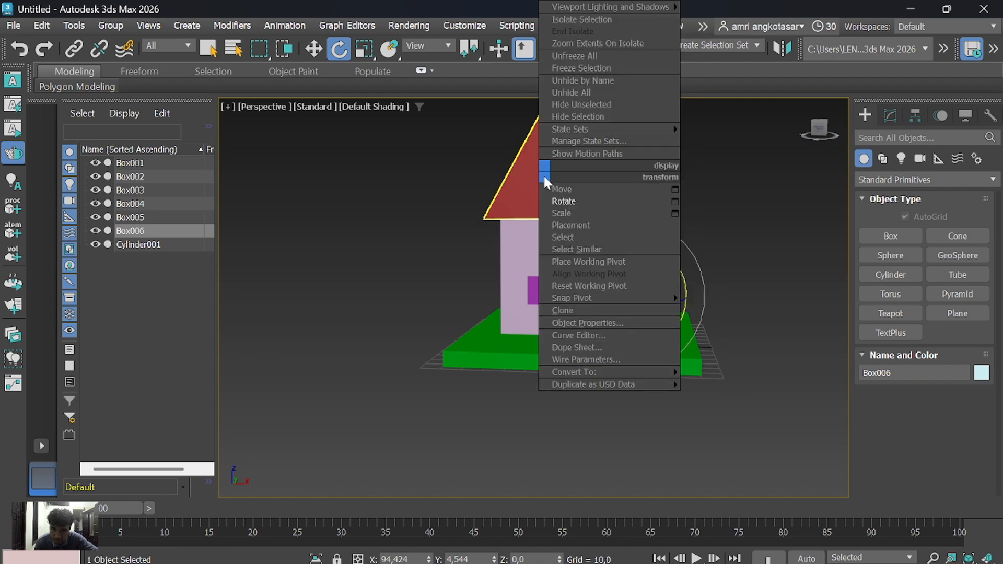
left_click(550, 202)
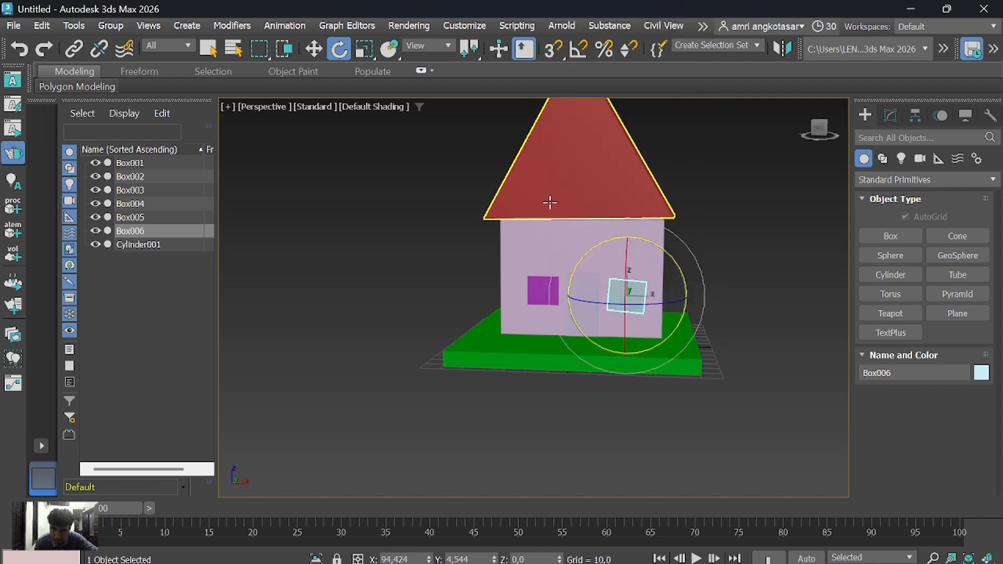
left_click(580, 159)
left_click_drag(598, 161, 600, 166)
left_click_drag(606, 110, 612, 107)
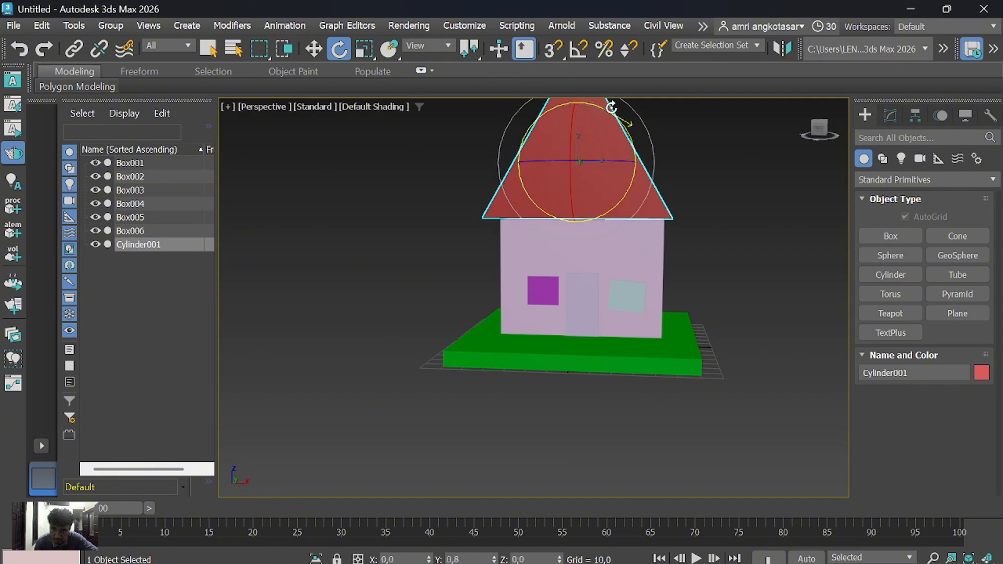
right_click(678, 174)
left_click(452, 236)
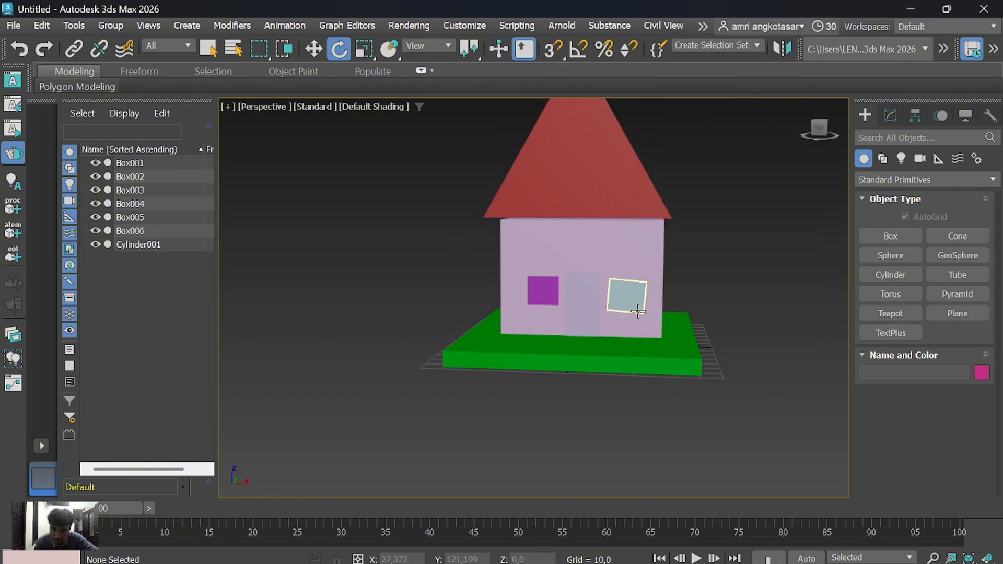
Delete the tilted window box beside the door
left_click(632, 305)
key("Delete")
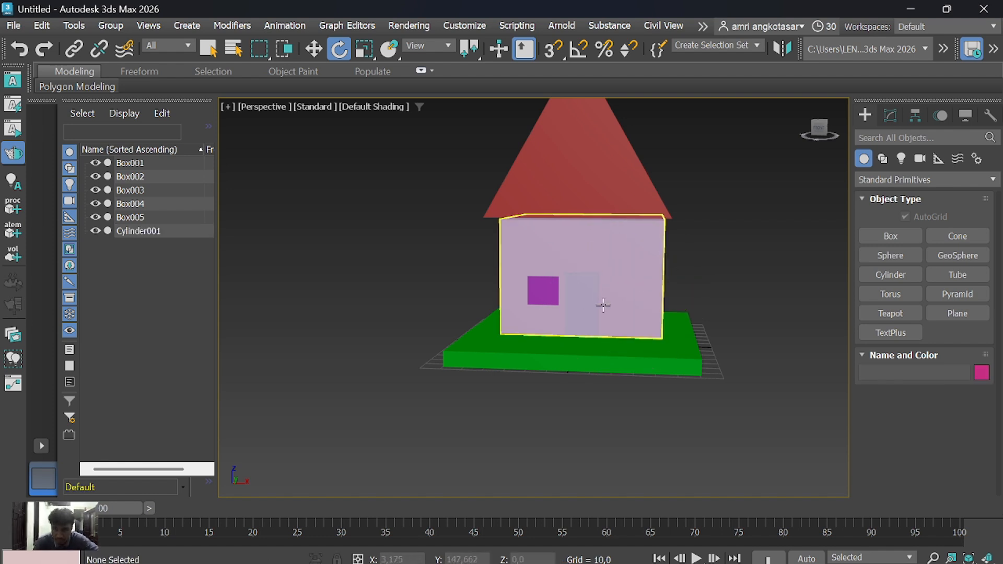
Create a doorknob cylinder at the door edge facing the window, radius about 1.38, height about 1.3, with 29 sides
scroll(591, 311, "up", 8)
left_click(890, 236)
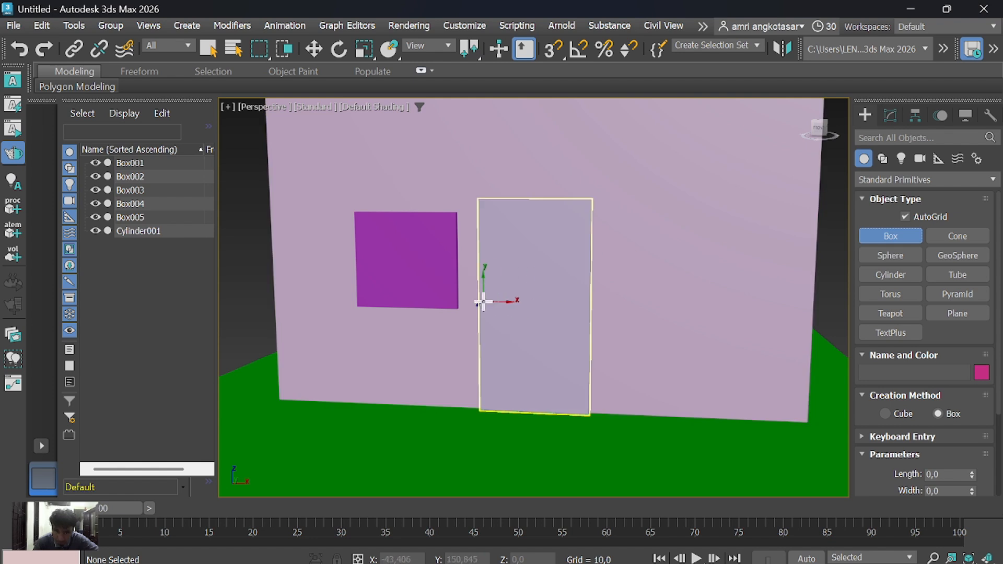
scroll(483, 301, "up", 4)
left_click(890, 275)
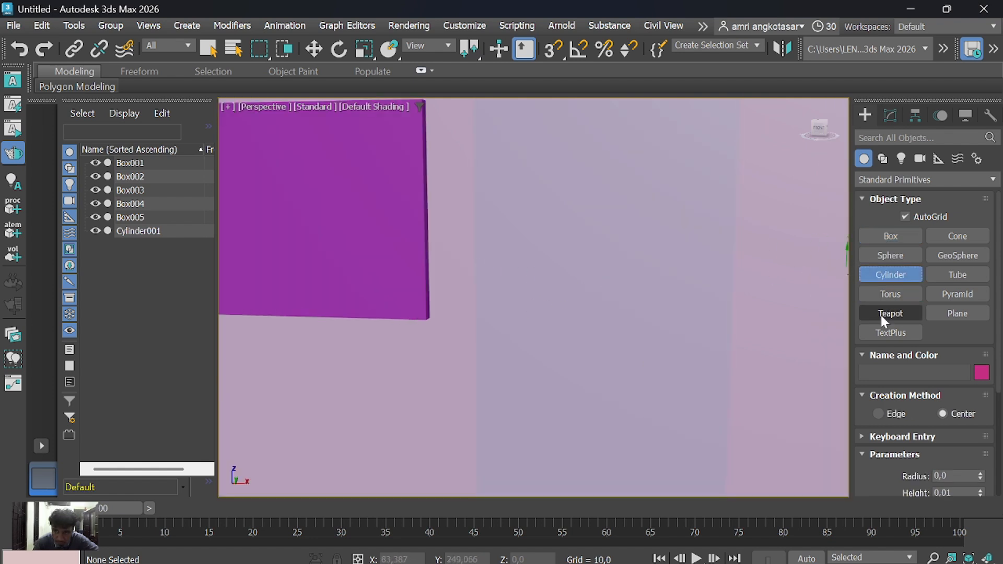
left_click(489, 296)
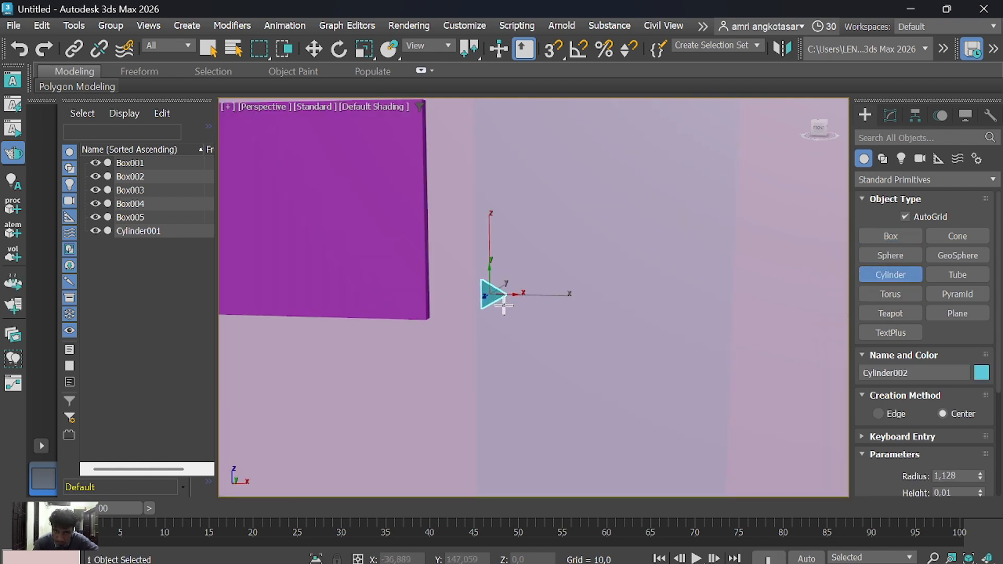
left_click_drag(503, 306, 505, 308)
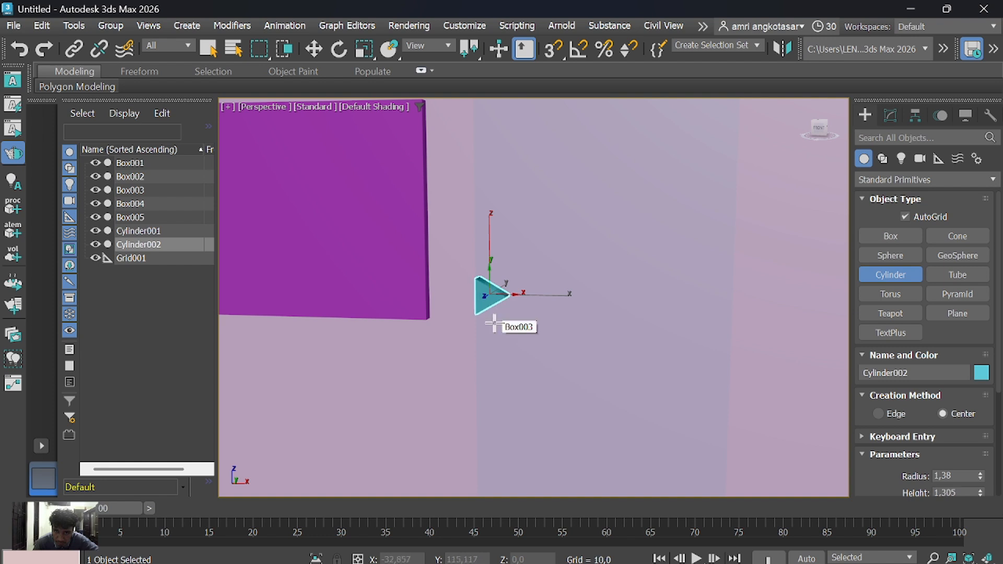
left_click(494, 324)
scroll(968, 476, "down", 3)
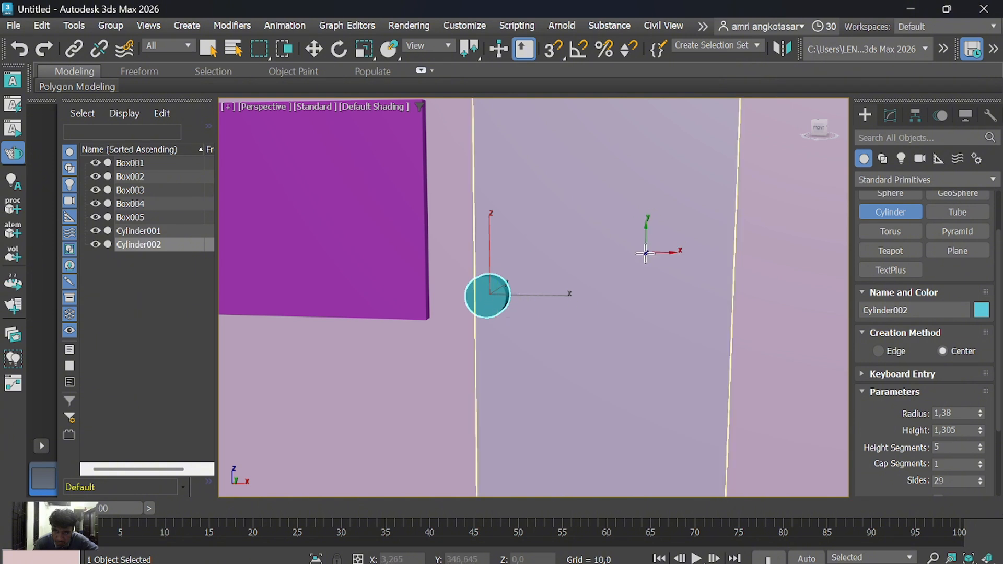
Move the doorknob cylinder along X fully onto the door, to about X -3.8
key("e")
right_click(489, 307)
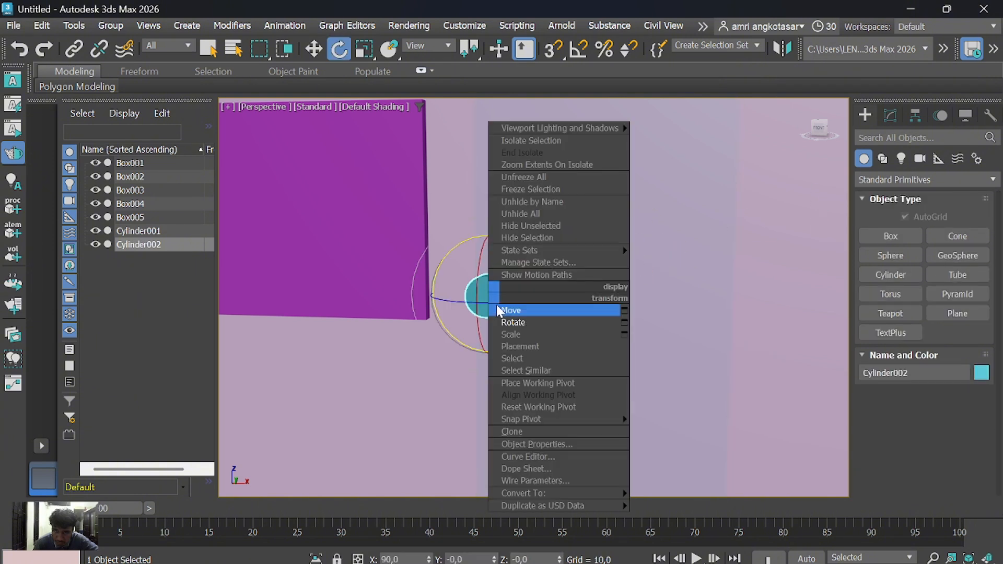
left_click(497, 311)
left_click_drag(526, 298, 549, 299)
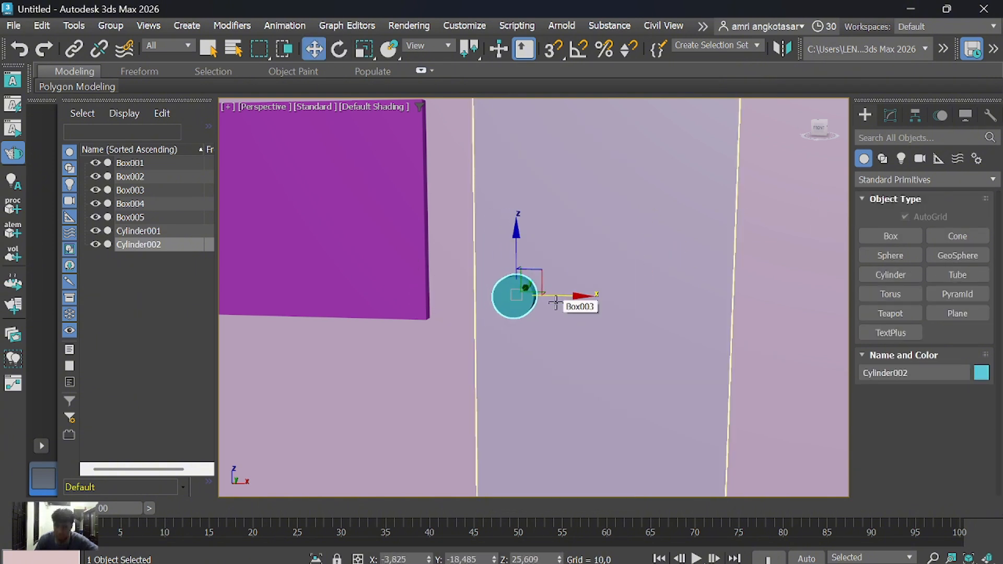
Lower the prism roof onto the house body to about Z 94.3 and clear the selection
scroll(625, 239, "down", 6)
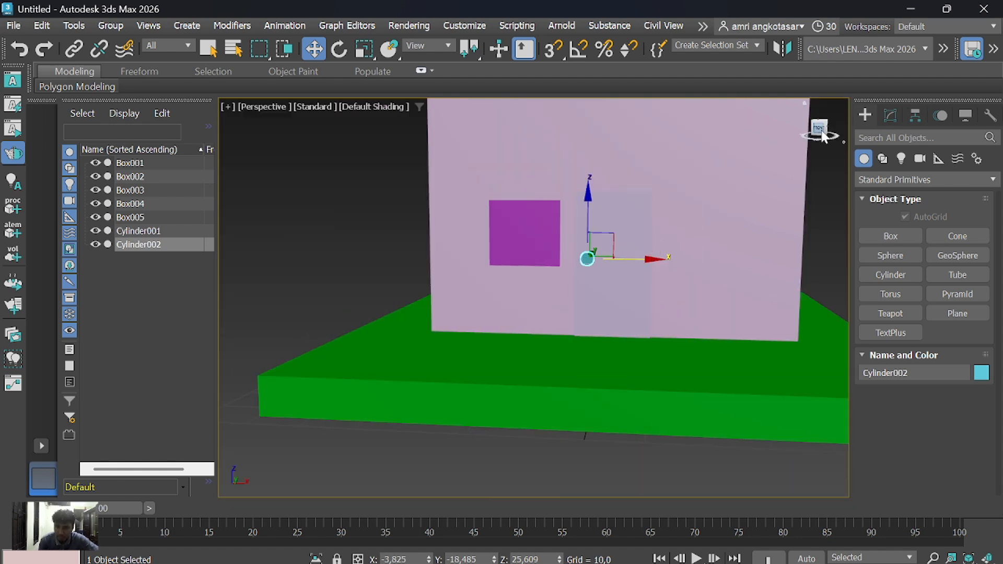
scroll(585, 459, "down", 4)
left_click(648, 152)
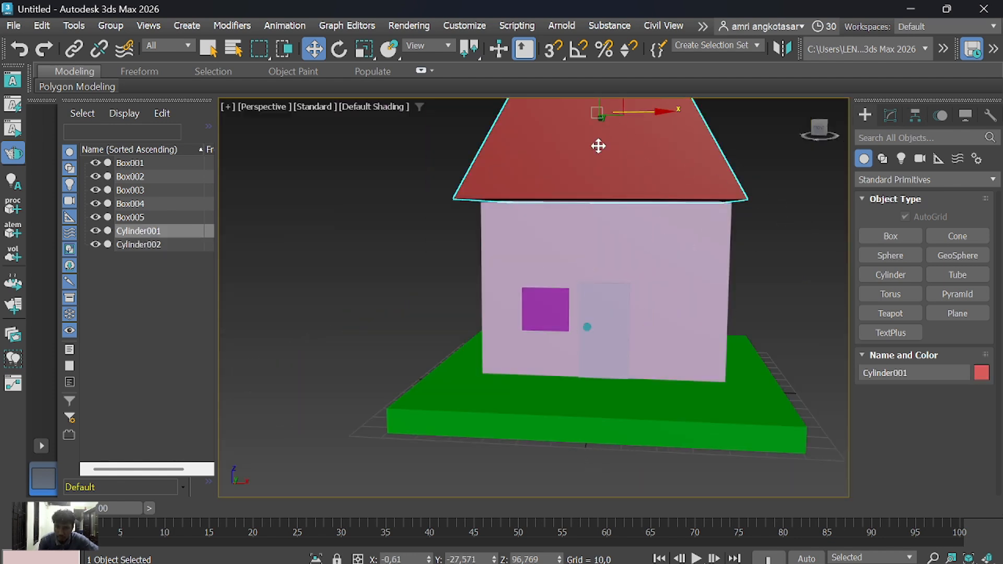
scroll(656, 403, "down", 8)
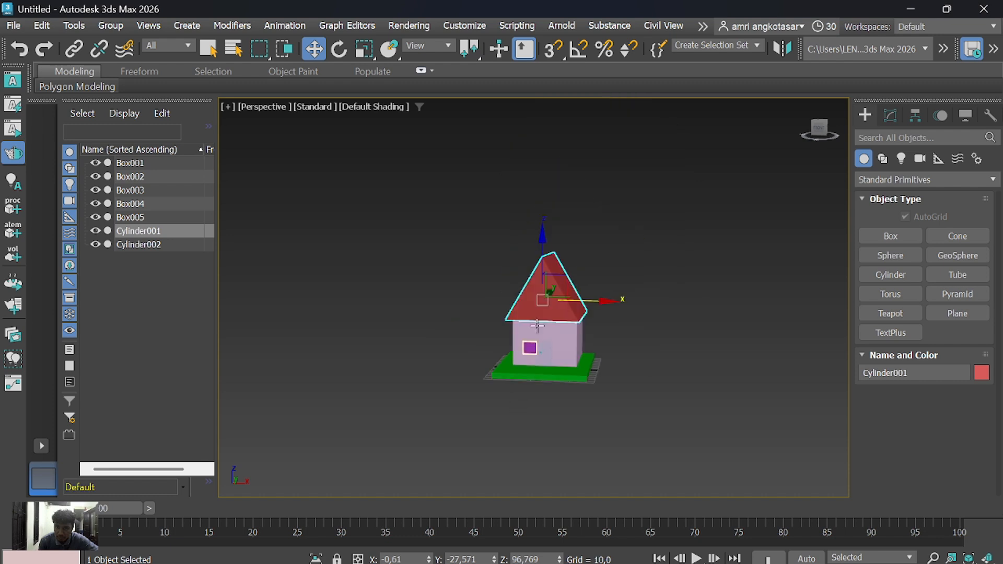
scroll(552, 283, "up", 5)
left_click_drag(532, 280, 533, 283)
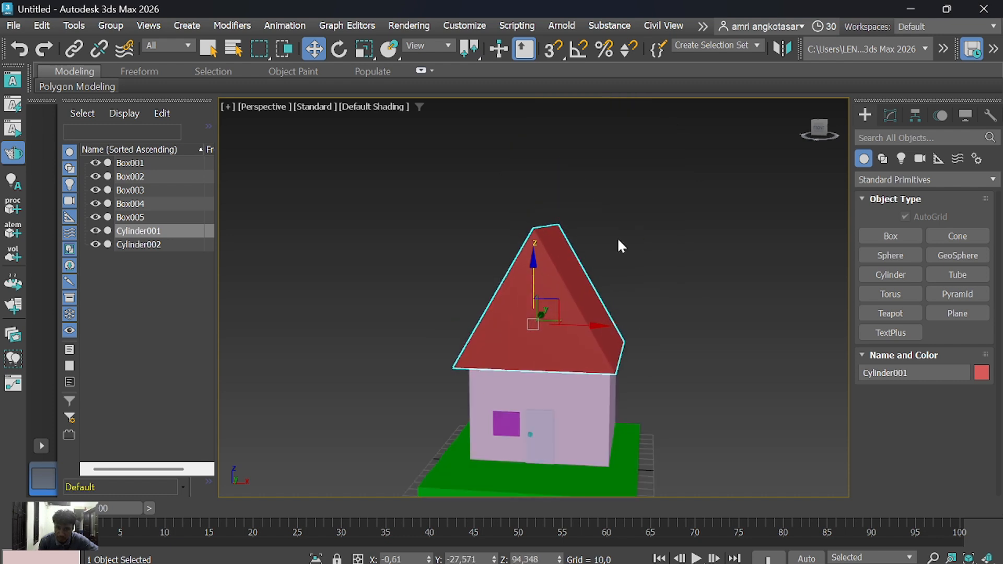
middle_click_drag(483, 444, 501, 409, "alt")
left_click(646, 314)
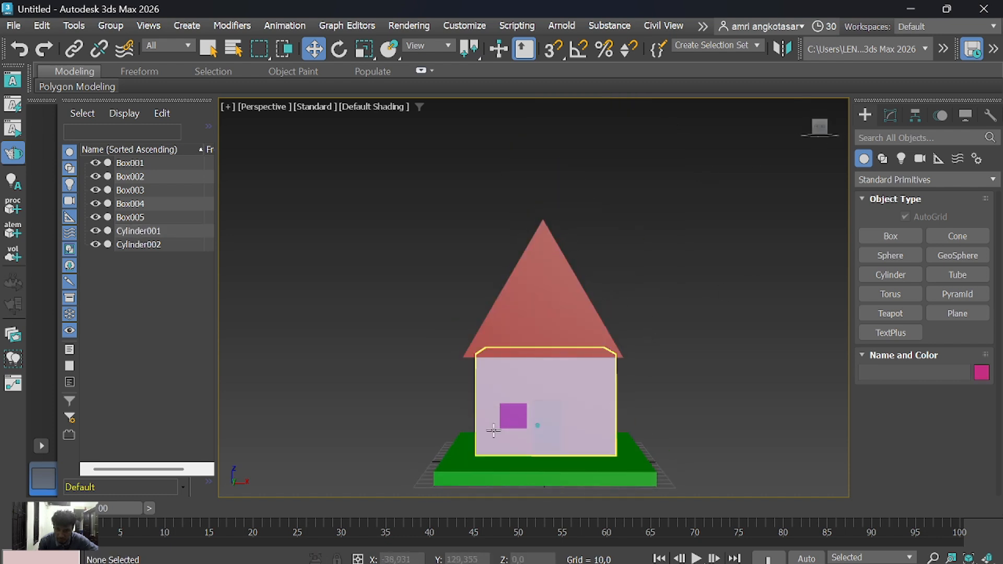
Change the door box's object color to light orange
scroll(492, 431, "up", 3)
left_click(582, 389)
left_click(980, 372)
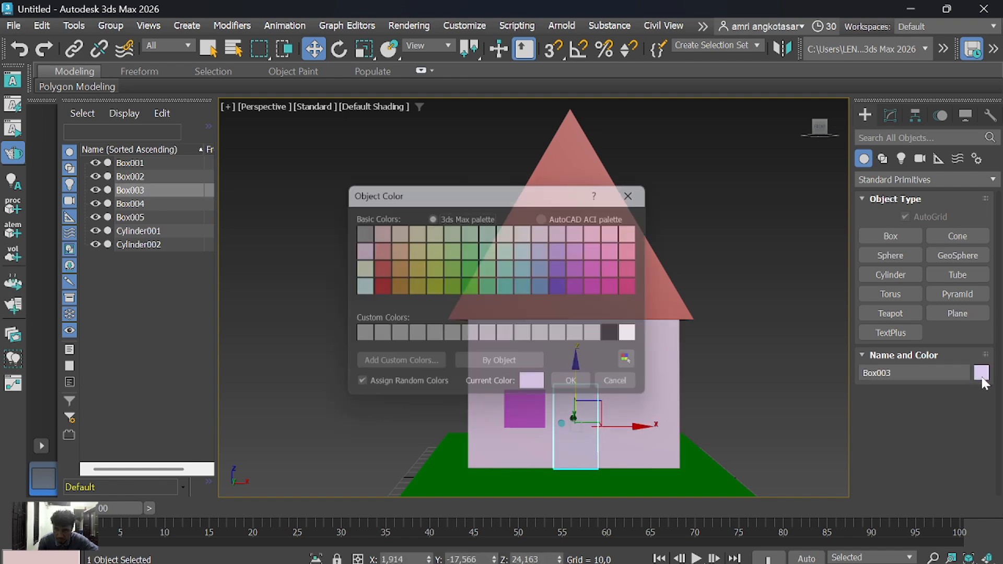
left_click(578, 391)
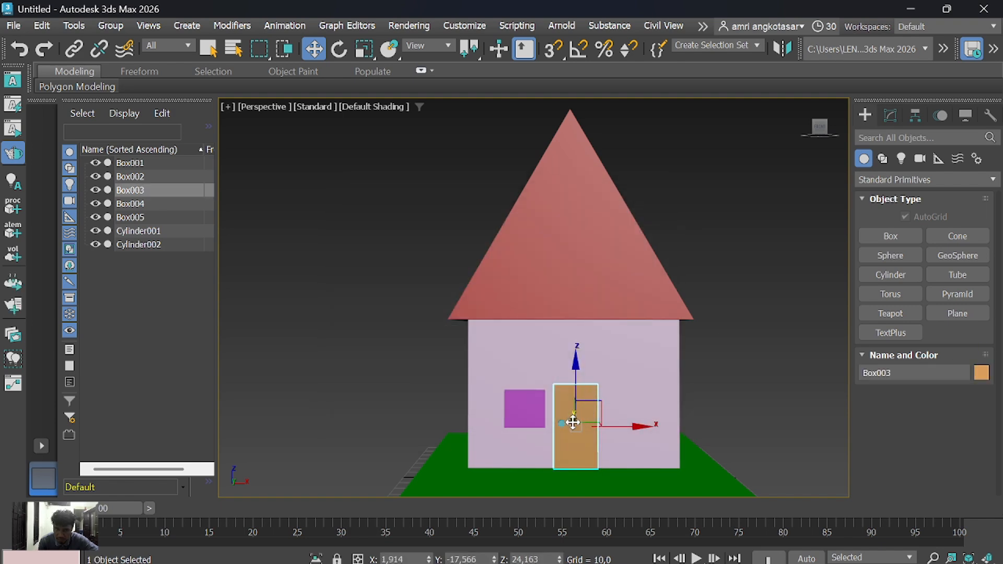
Change the window box's object color to pale yellow and clear the selection
left_click(530, 418)
left_click(982, 373)
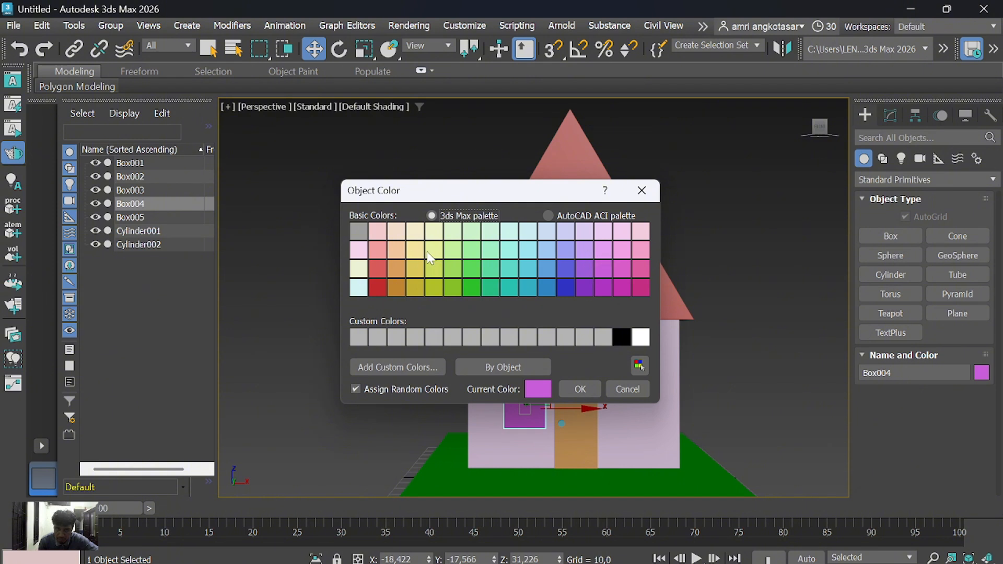
left_click(580, 389)
left_click(760, 307)
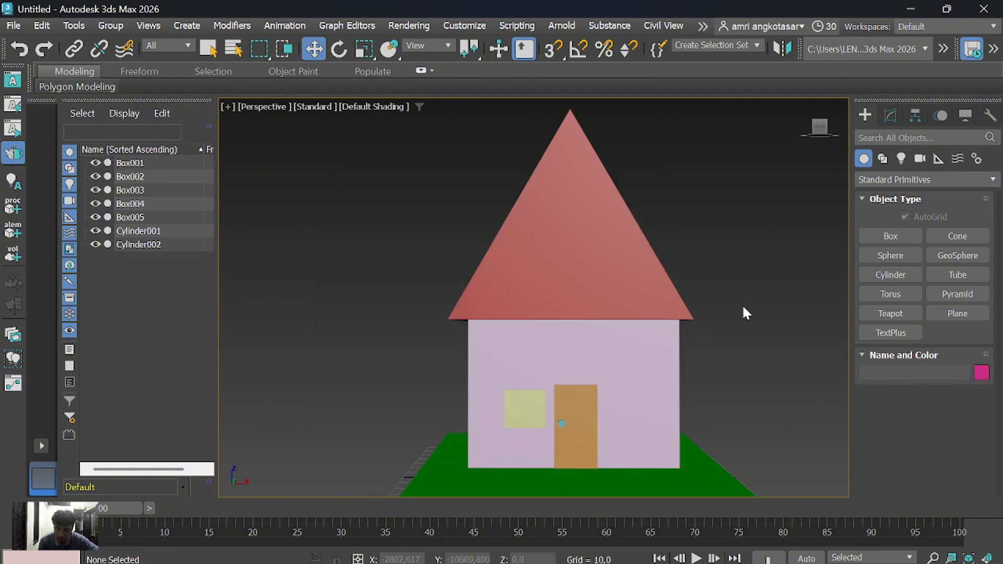
Change the prism roof's object color to dark orange
left_click(586, 280)
left_click(982, 373)
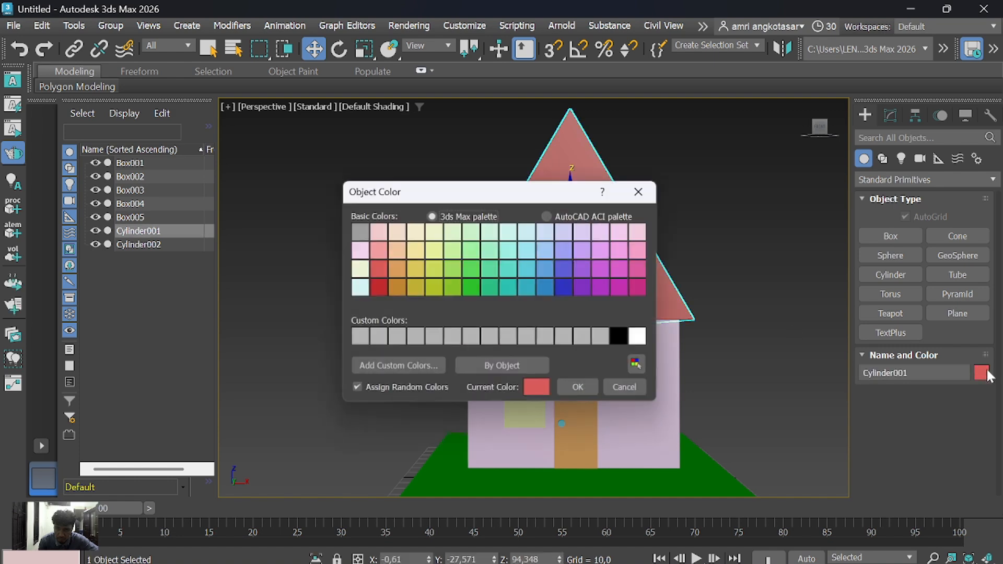
left_click(579, 389)
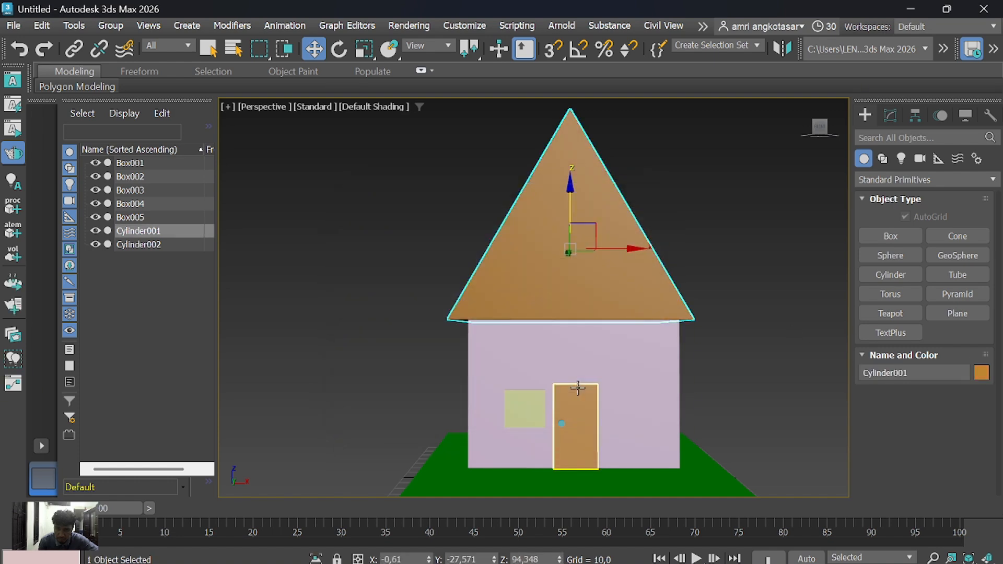
Clear the roof selection and examine the recolored house from the front, both as a whole and close up
left_click(708, 255)
scroll(729, 282, "down", 3)
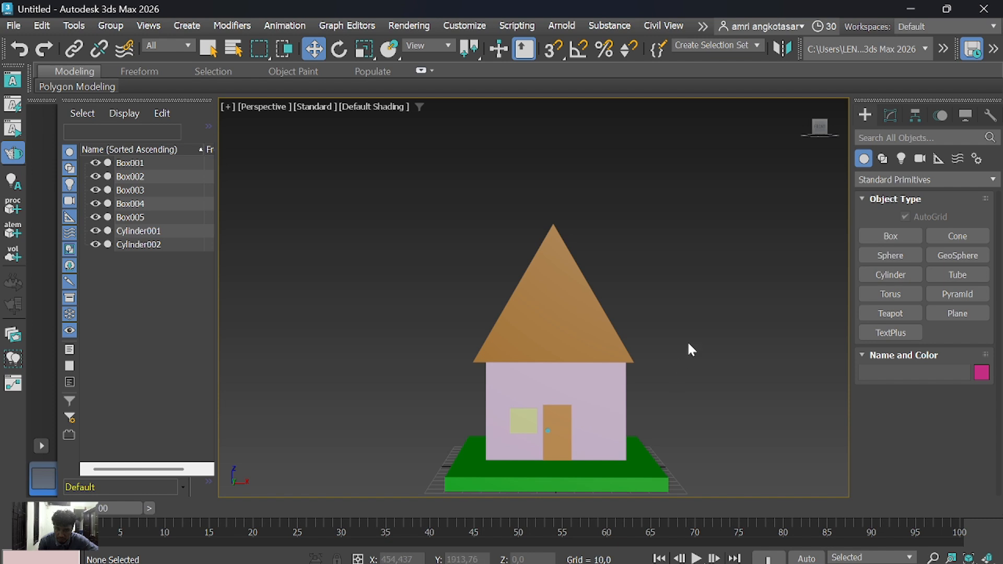
left_click(820, 134)
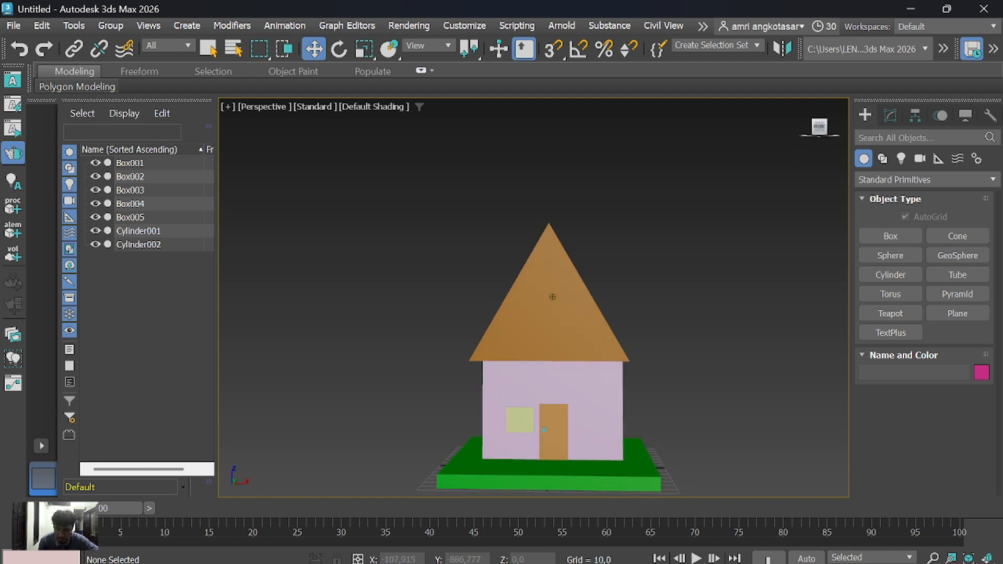
left_click(820, 133)
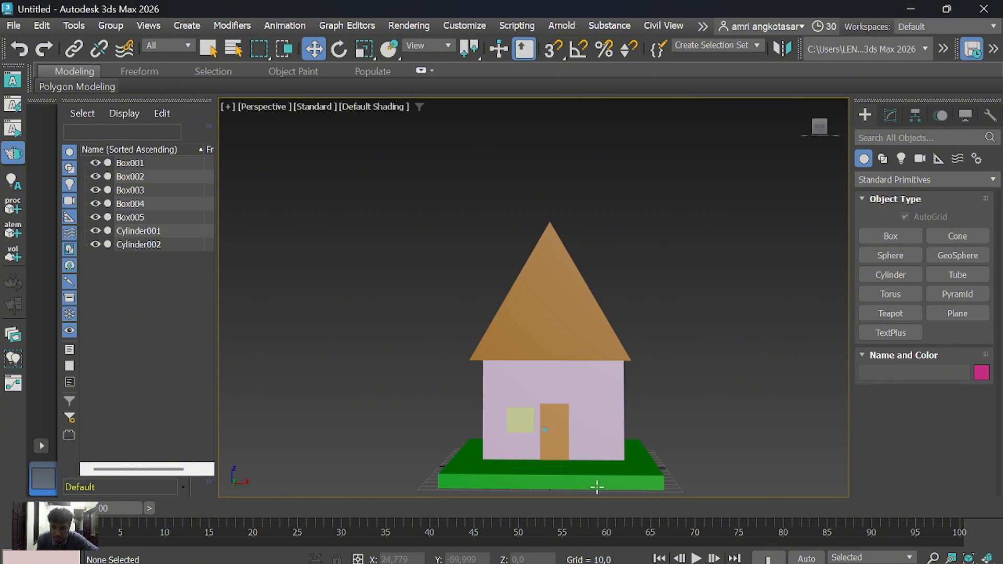
scroll(554, 182, "down", 1)
scroll(547, 388, "up", 1)
scroll(556, 385, "down", 1)
scroll(556, 386, "down", 1)
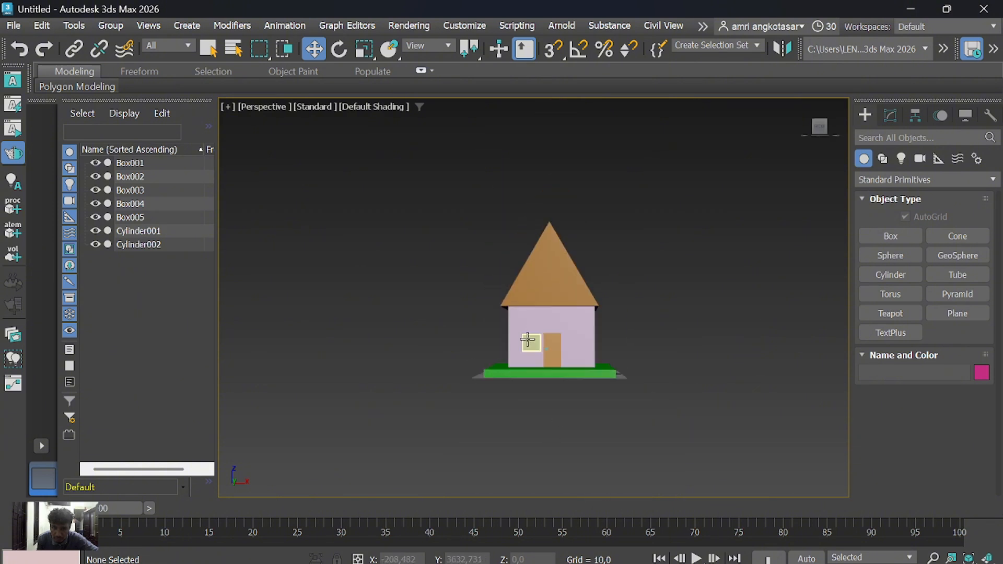
scroll(544, 168, "down", 1)
scroll(507, 387, "down", 1)
scroll(533, 243, "up", 1)
scroll(533, 243, "up", 1)
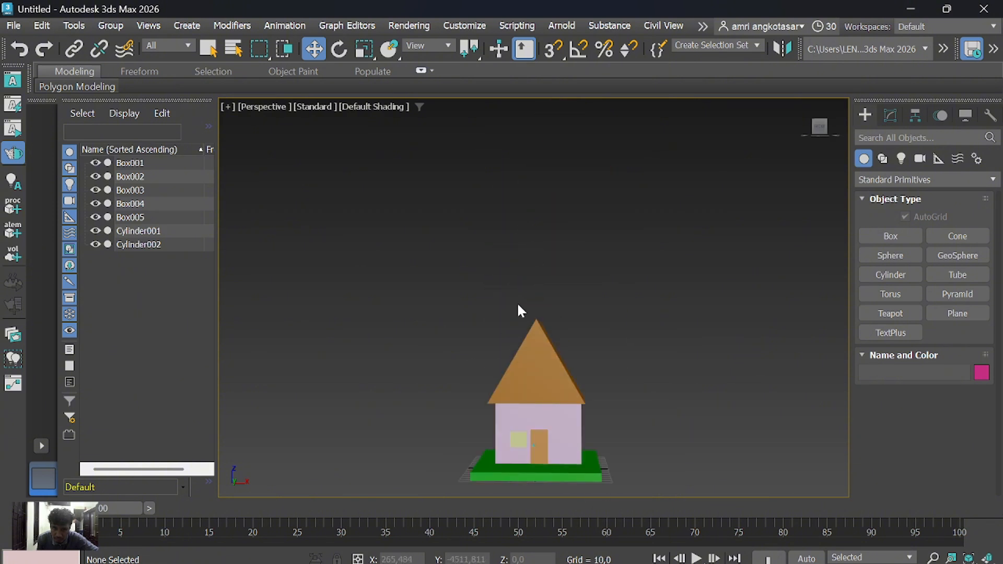
scroll(534, 470, "up", 1)
scroll(522, 322, "up", 2)
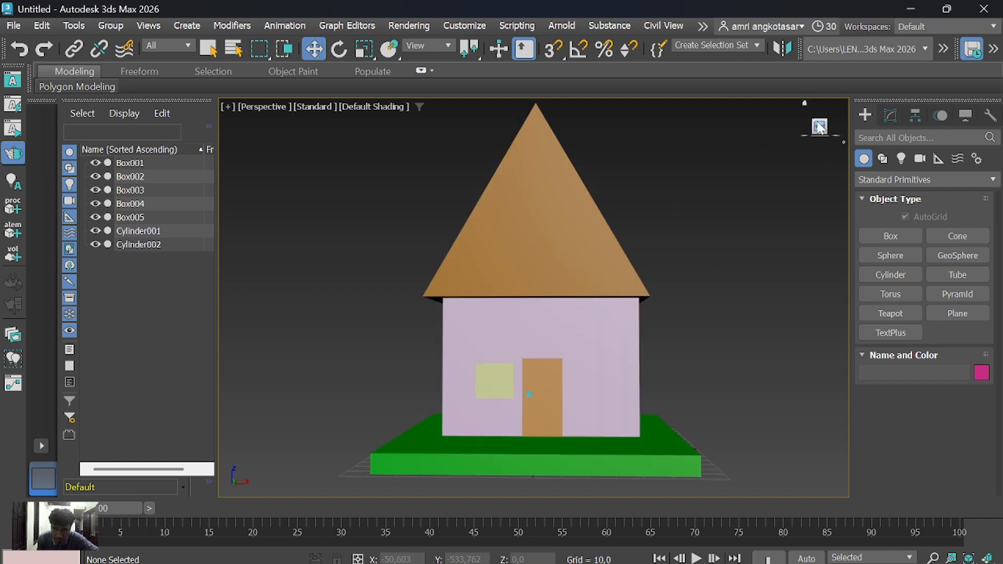
Examine the whole house from an angled corner view showing the front, side wall, roof slope and base
mouse_move(817, 123)
left_mouse_down()
mouse_move(817, 137)
mouse_move(811, 124)
left_mouse_up()
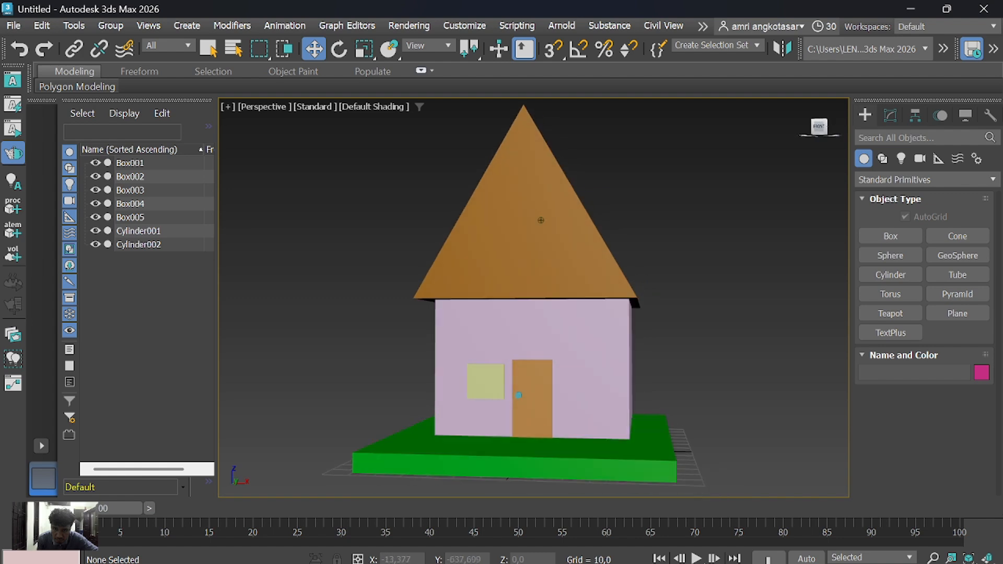
middle_click_drag(541, 220, 582, 226, "alt")
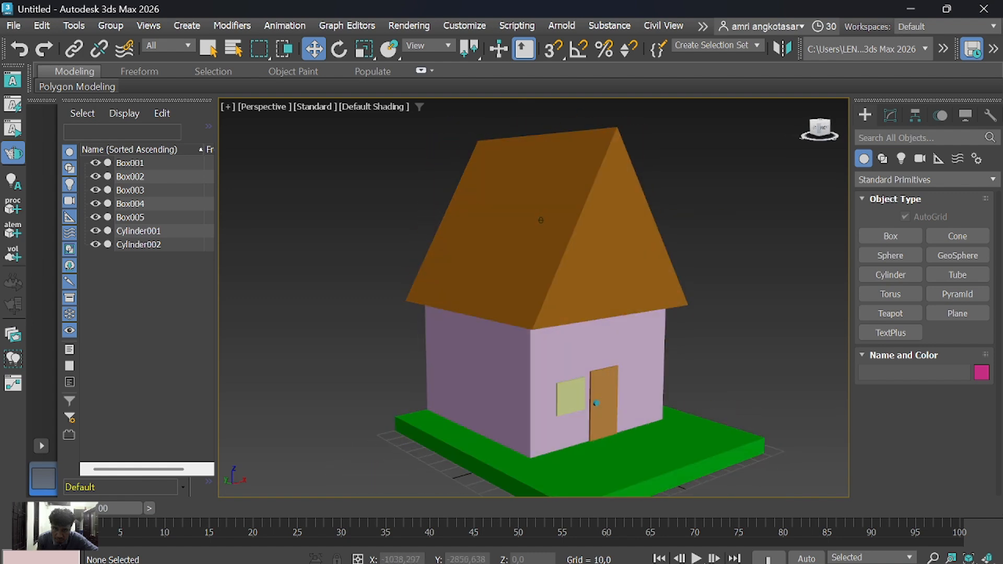
left_click_drag(819, 129, 804, 131)
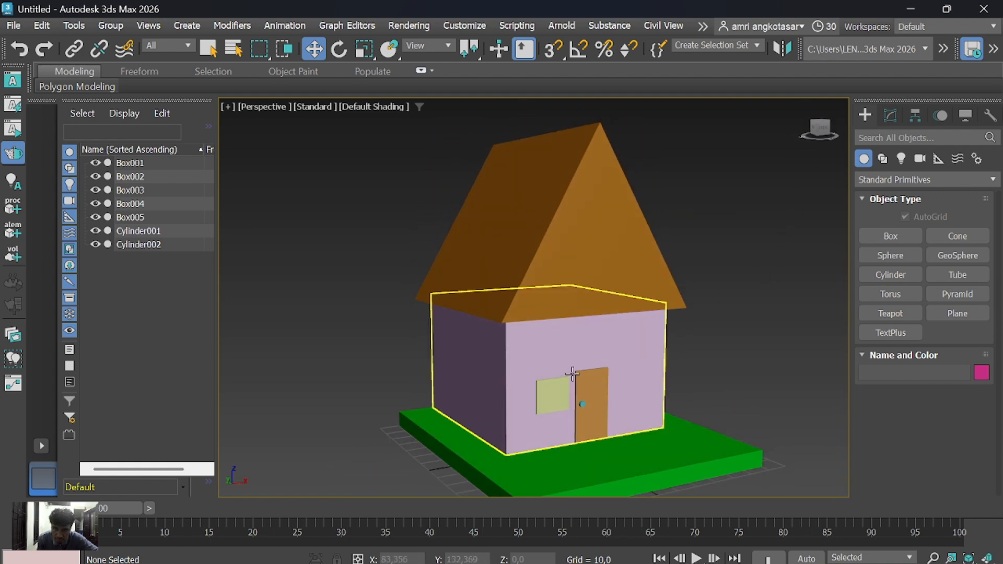
scroll(573, 374, "down", 3)
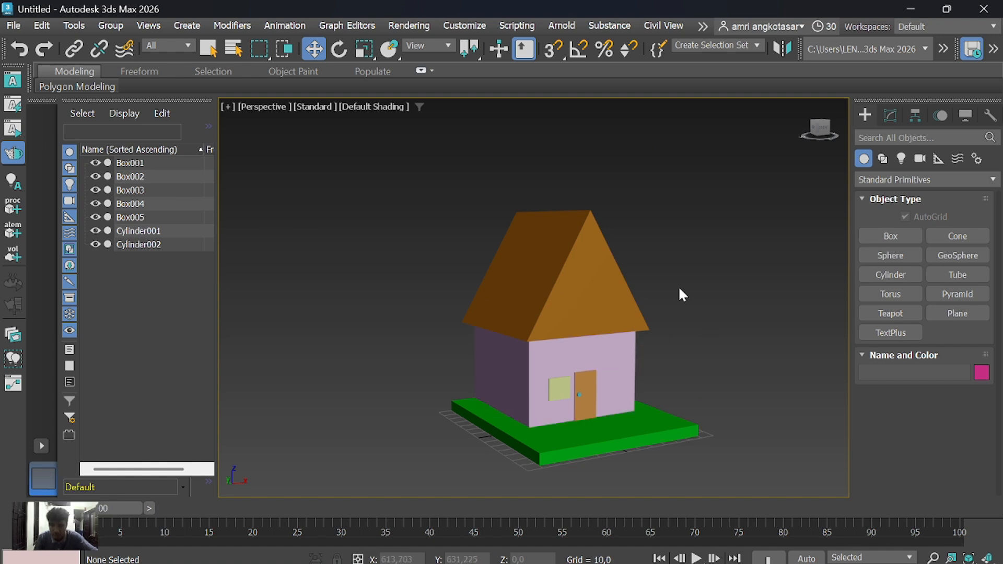